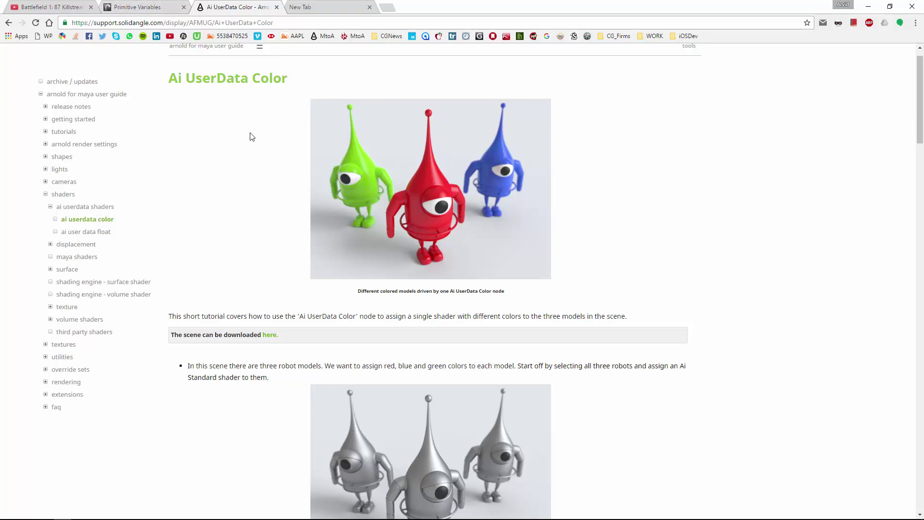
Review the Ai UserData Color documentation and the RenderMan Primitive Variables page
scroll(235, 164, down, 2)
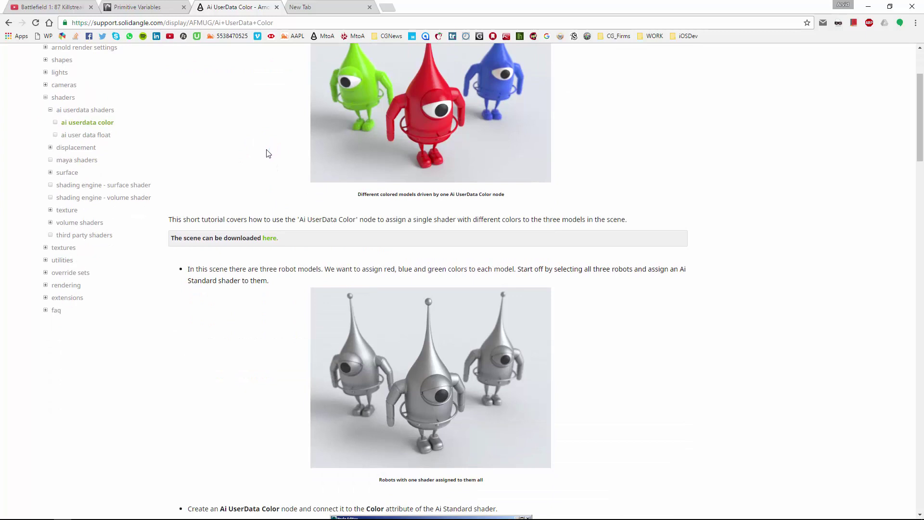
click(139, 8)
scroll(181, 245, down, 3)
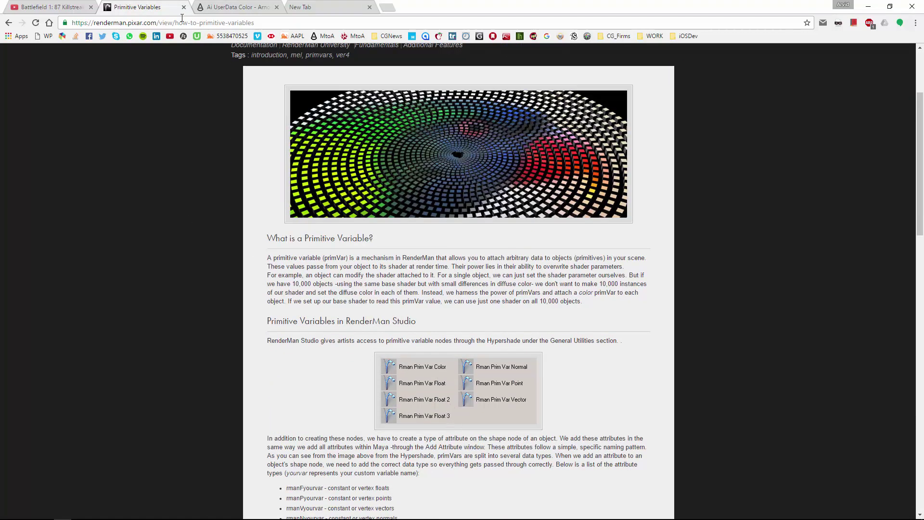
click(243, 8)
scroll(244, 180, up, 3)
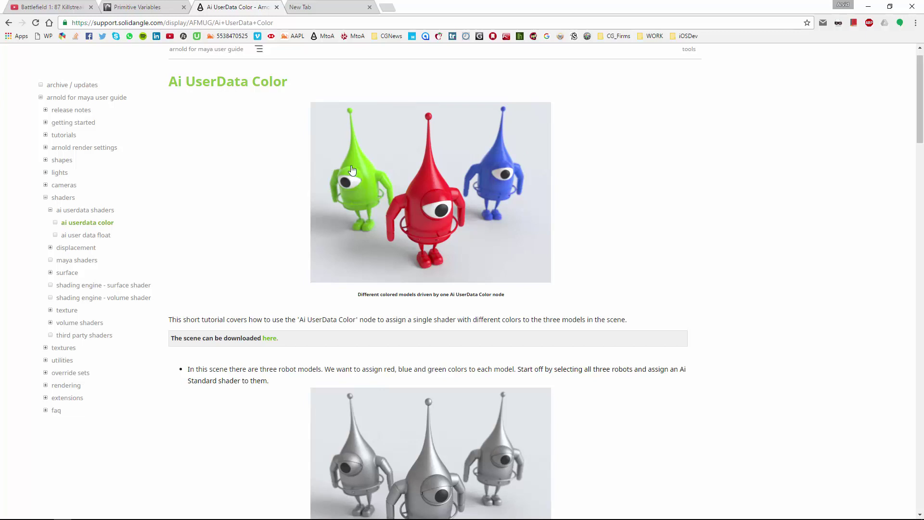
scroll(250, 226, down, 2)
scroll(303, 289, up, 3)
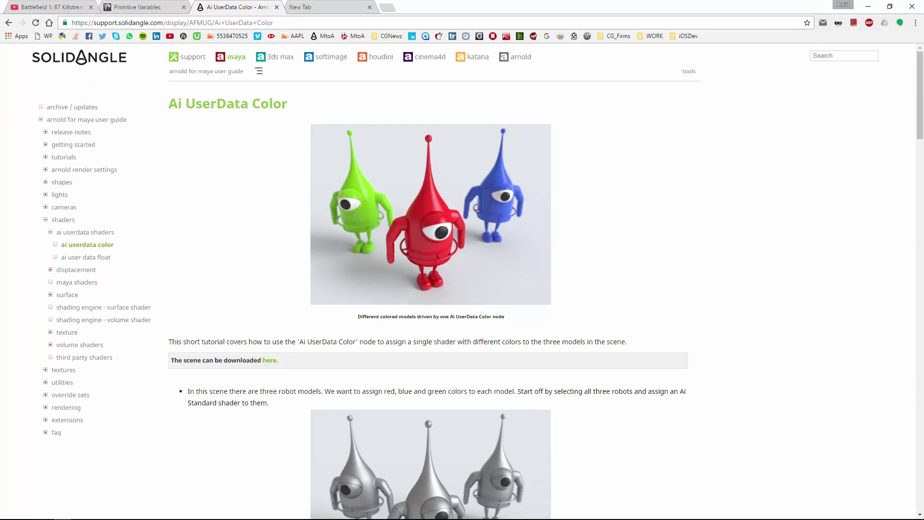
Switch to Maya and select the foreground soldier stand-ins one by one in the viewport to inspect them
mouse_move(192, 518)
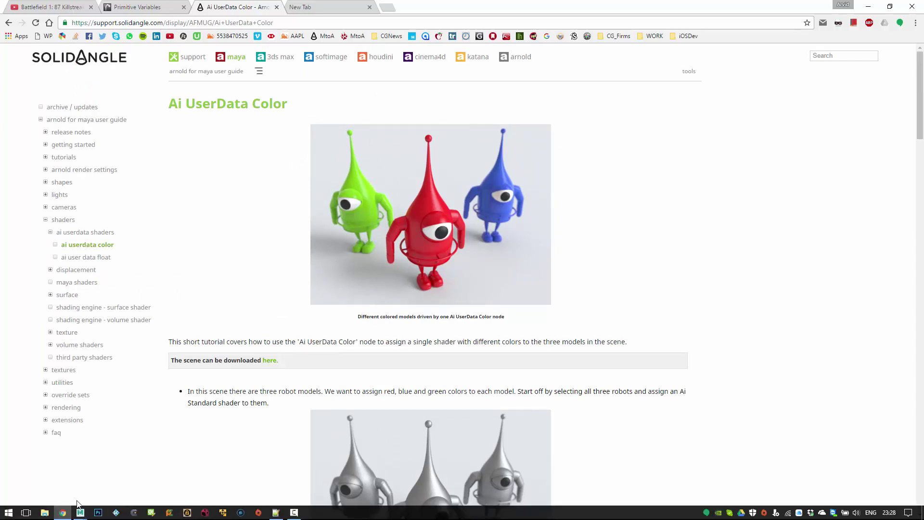
mouse_move(80, 512)
click(135, 484)
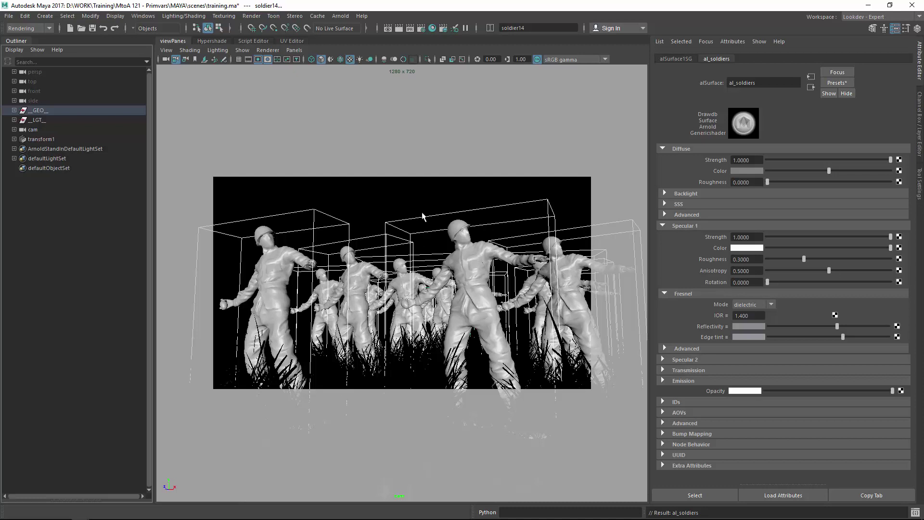
click(280, 244)
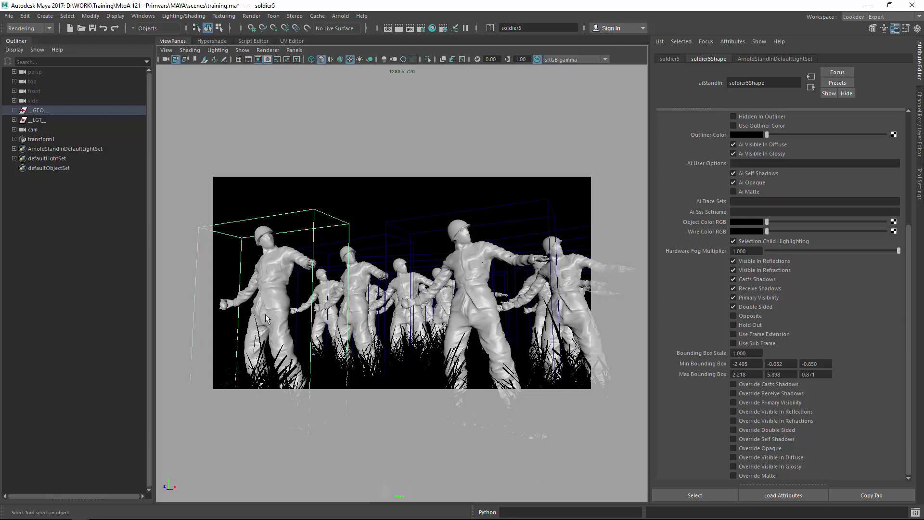
click(362, 280)
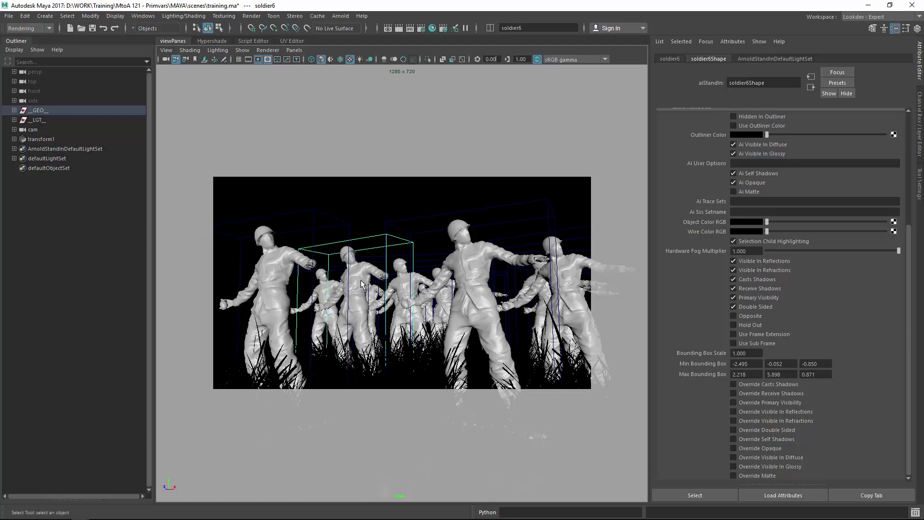
click(445, 286)
click(573, 289)
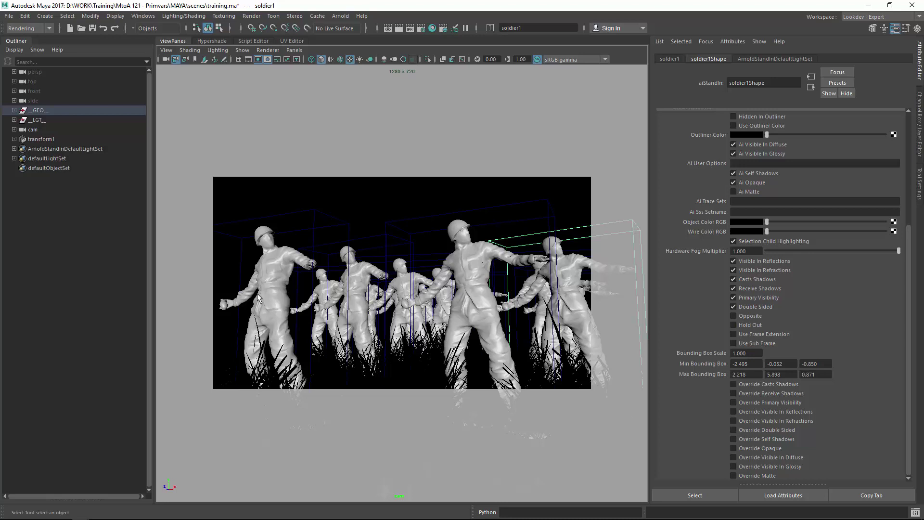
Render the scene in Arnold RenderView to preview the soldiers' current shading, and close the render window
click(339, 16)
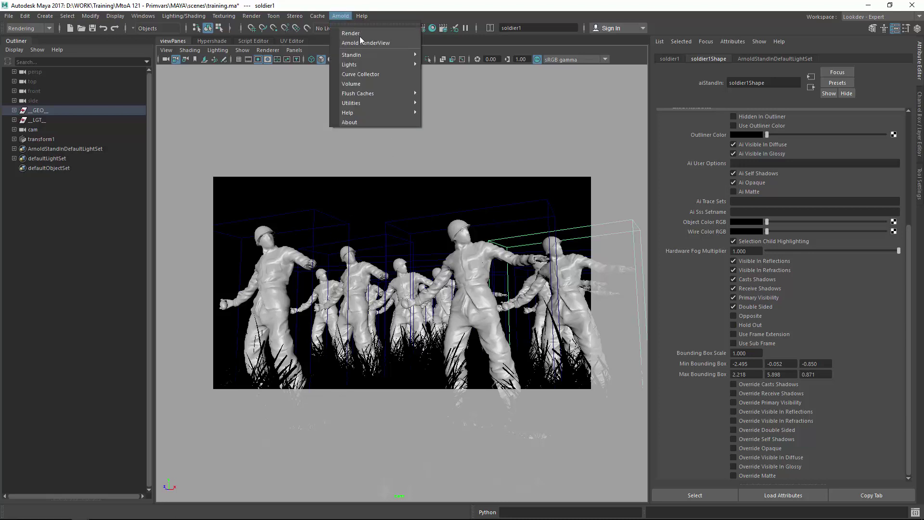
click(362, 37)
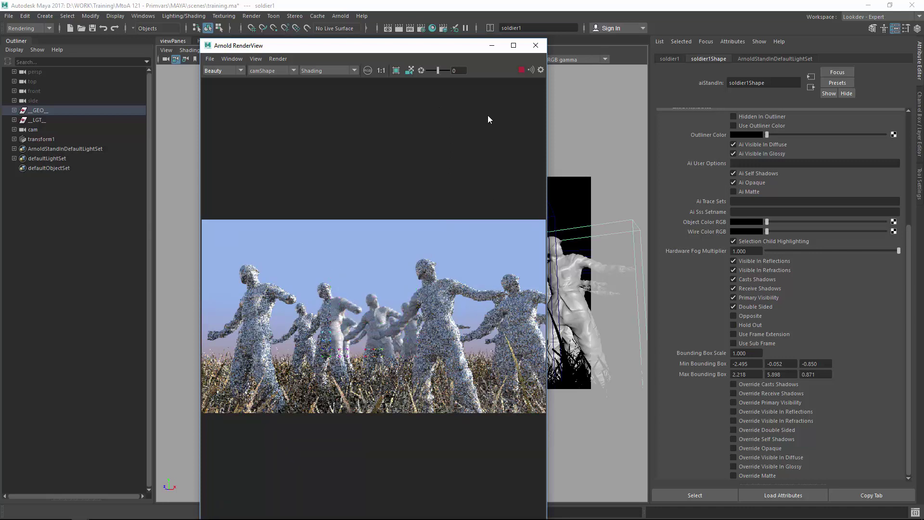
click(536, 45)
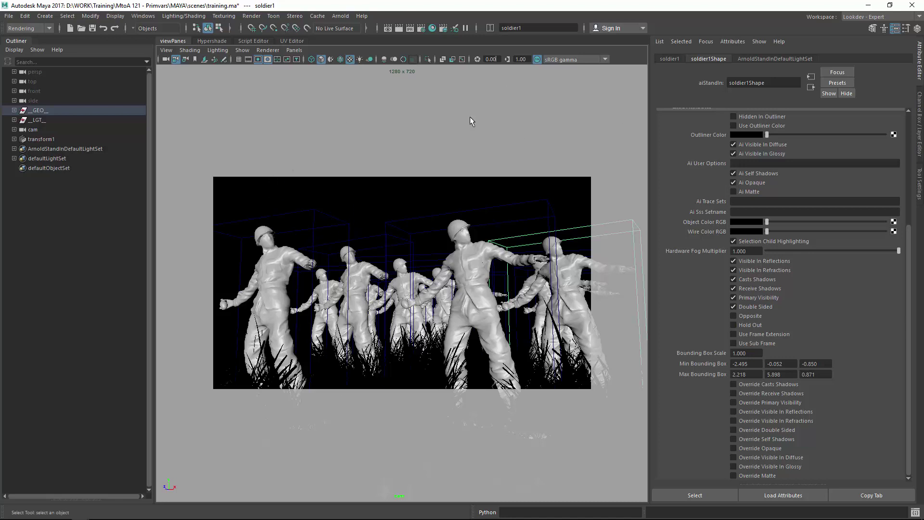
Expand the __GEO__ group in the Outliner and select every stand-in from soldier to soldier14
click(732, 41)
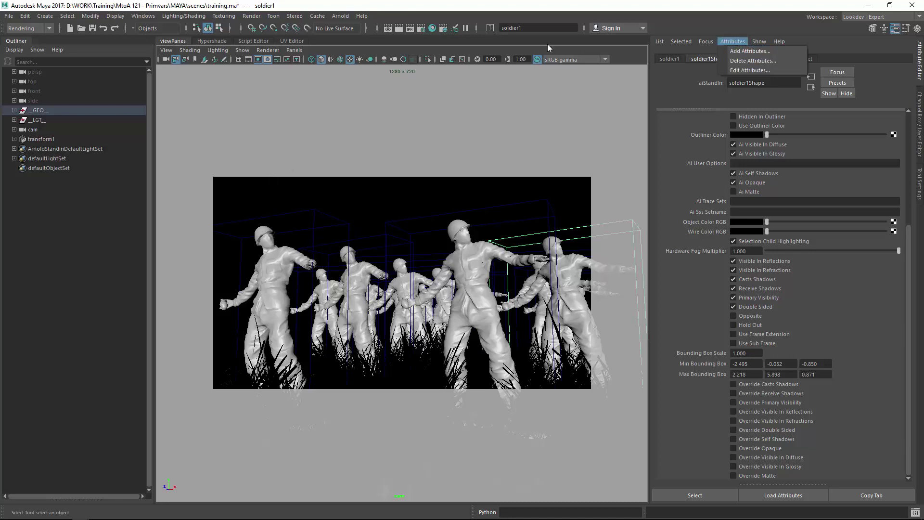
click(14, 110)
drag(48, 120, 79, 252)
click(14, 50)
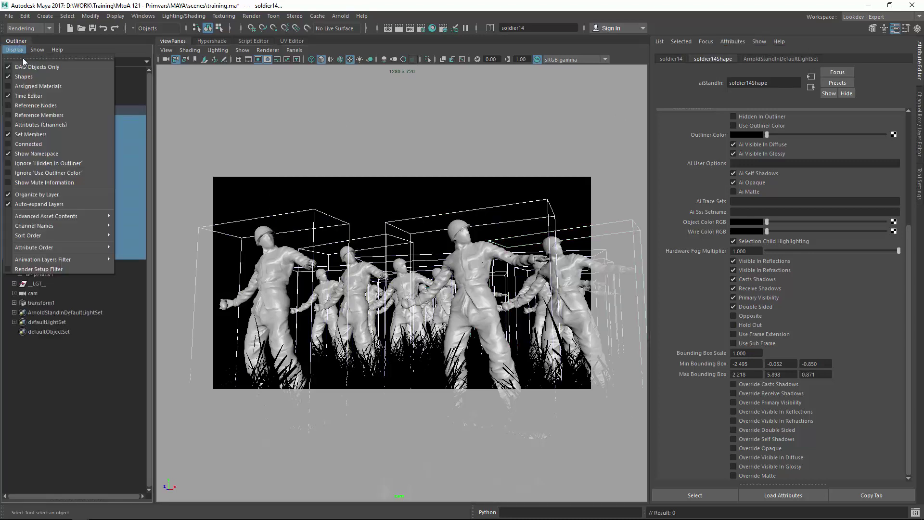
click(20, 77)
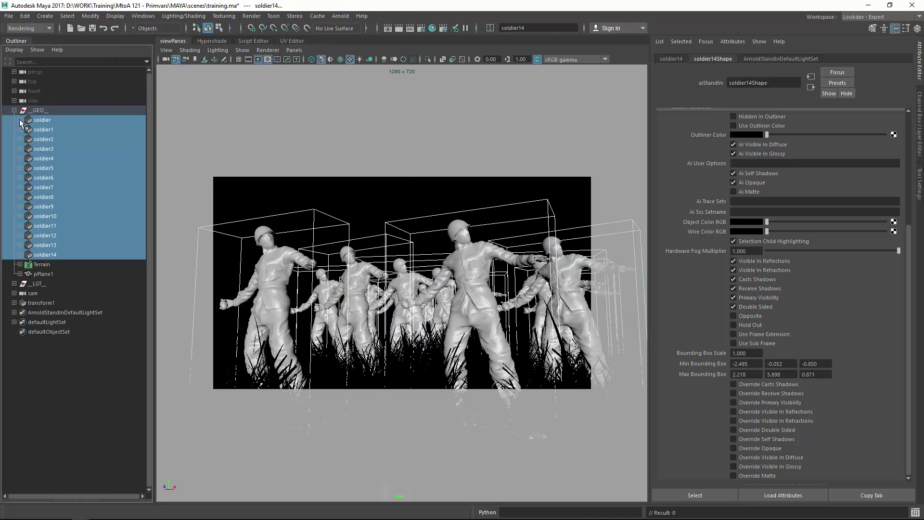
Expand soldier and soldier1 in the Outliner to inspect their individual shape nodes
click(55, 130)
click(20, 139)
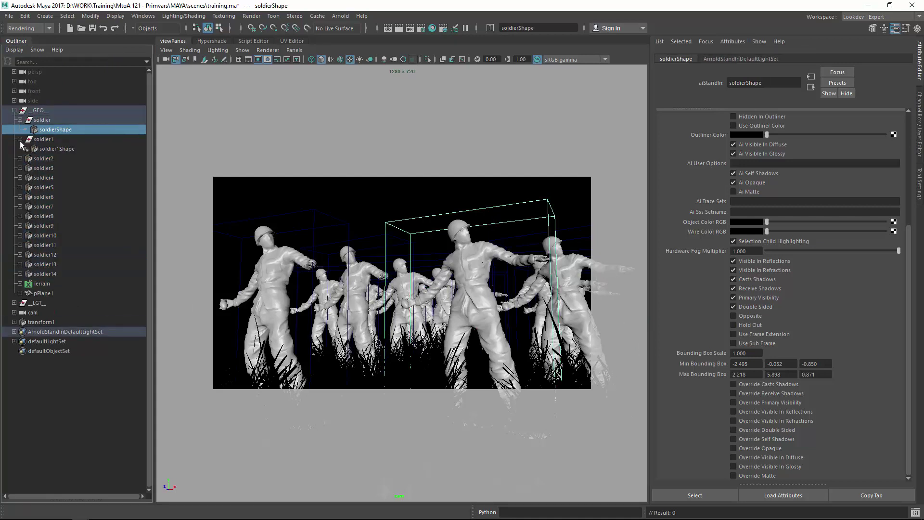
ctrl+click(57, 149)
click(14, 50)
click(19, 77)
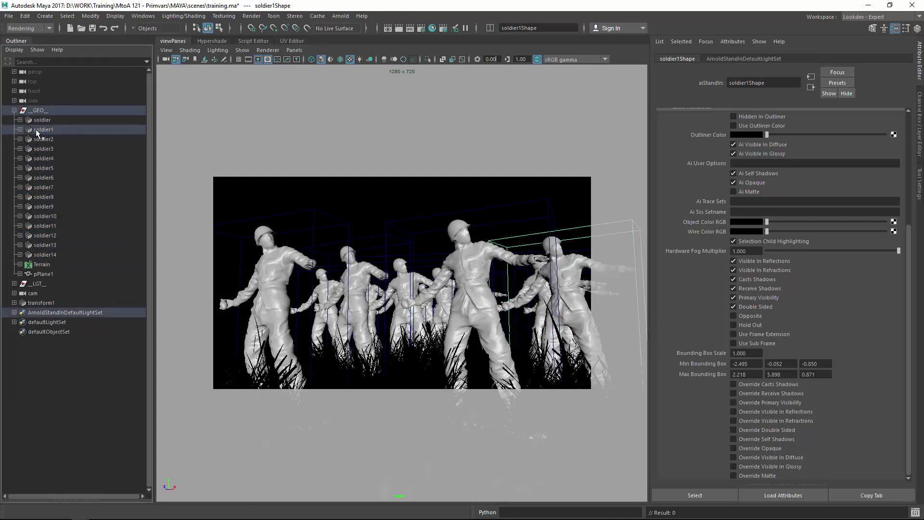
Select the shape nodes of all stand-ins from soldier through soldier14
shift+click(70, 255)
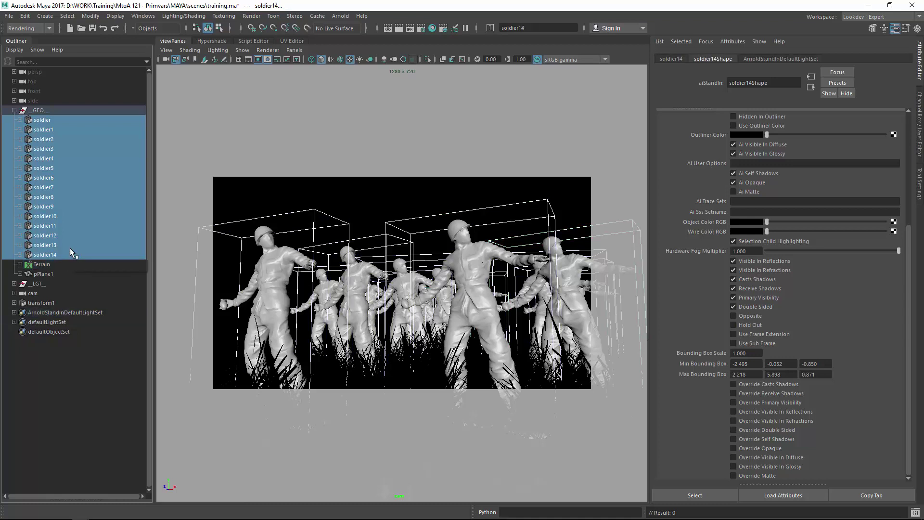
key(Down)
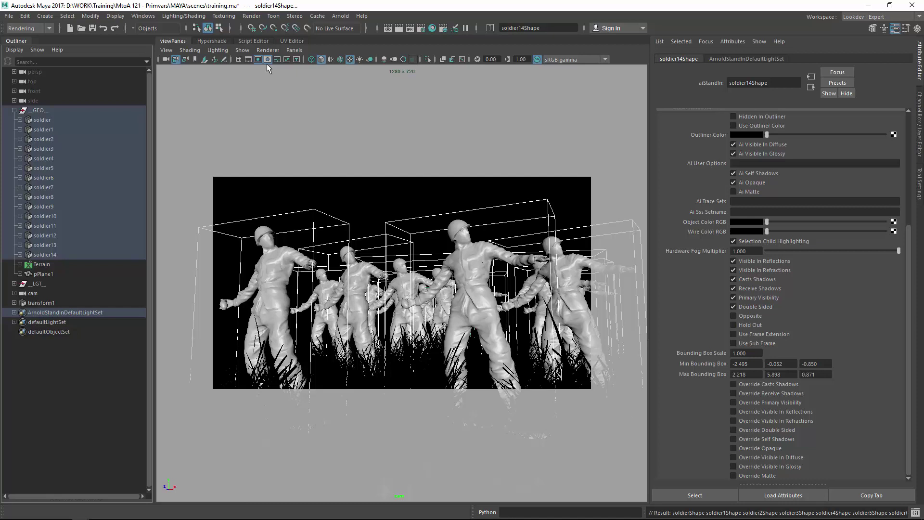
Start a new Python script in the Script Editor, write "import pymel.core as pmc" and run it
click(253, 41)
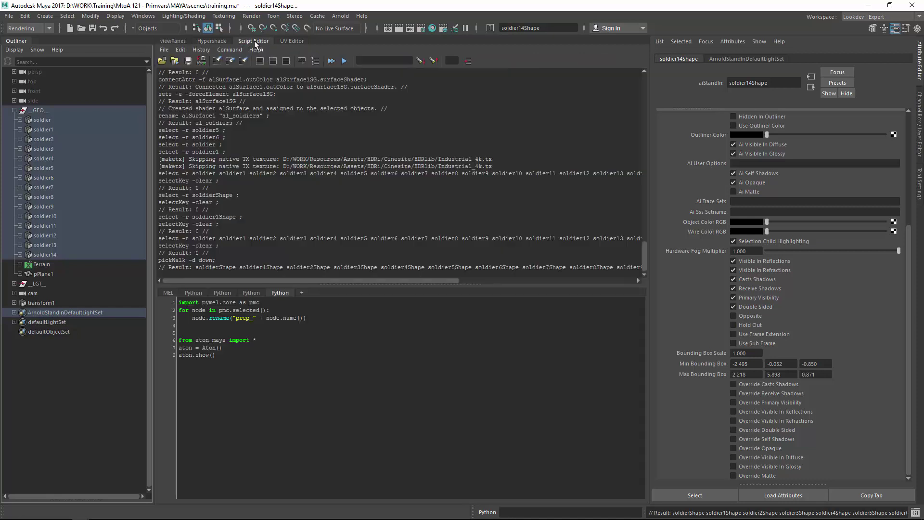
click(301, 292)
click(463, 267)
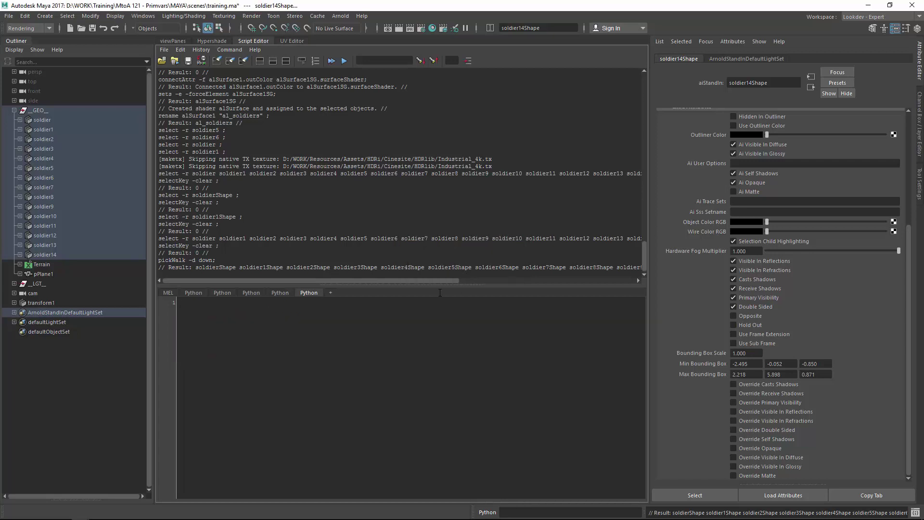
text(impoir)
text( pz)
key(BackSpace)
text(ymel.core as pmc)
key(ctrl+a)
key(ctrl+Return)
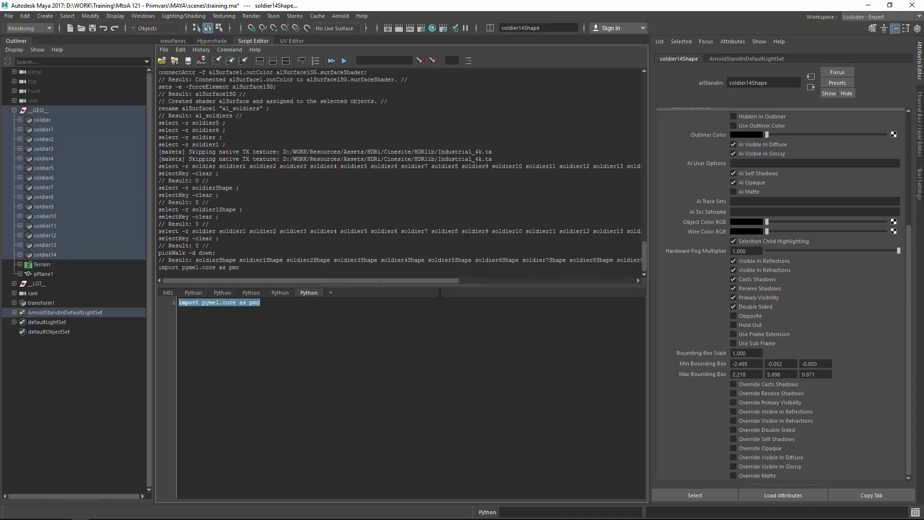
Add the line "soldiers = pmc.selected()", run it, and evaluate the soldiers variable to list its contents
key(Right)
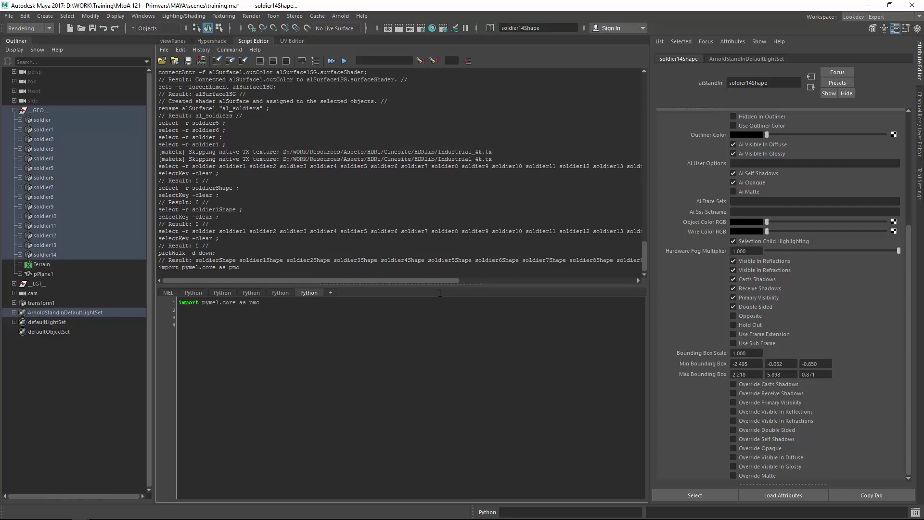
text(iers = pmc.selected)
key(ctrl+shift+Left)
key(ctrl+shift+Left)
key(ctrl+shift+Left)
key(ctrl+shift+Left)
key(End)
key(ctrl+shift+Left)
key(ctrl+shift+Left)
key(ctrl+shift+Left)
key(ctrl+shift+Left)
key(ctrl+Return)
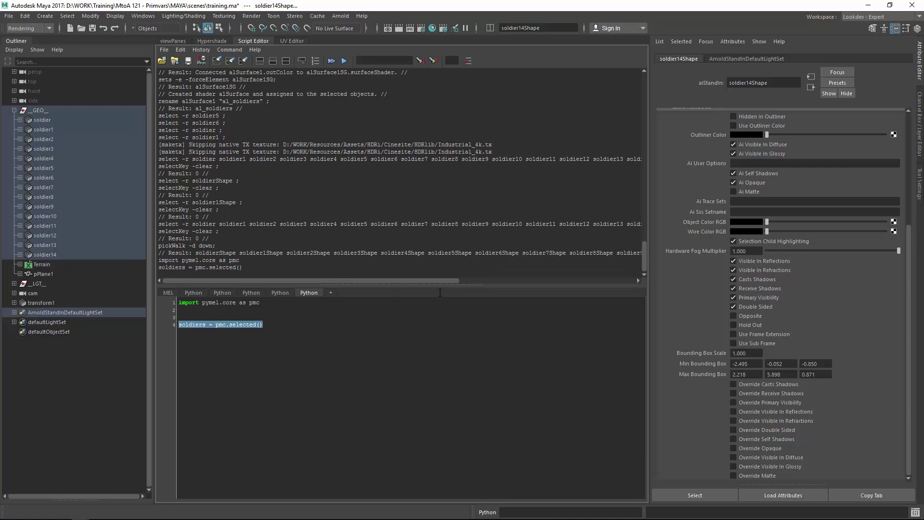
double_click(198, 325)
key(ctrl+Return)
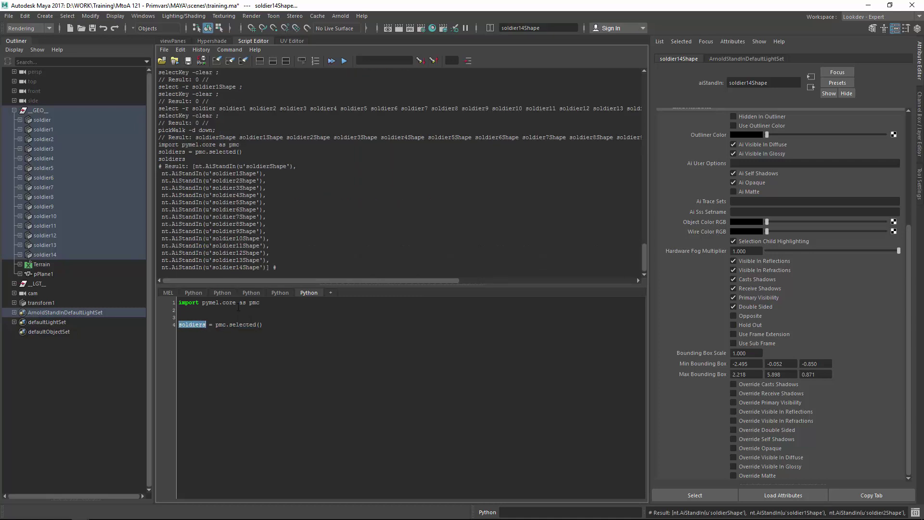
Add a "for soldier in soldiers:" loop containing "print soldier" and run only that loop
key(End)
key(Return)
text(soldier in soldiers:)
key(Return)
text(print soldier)
key(shift+Home)
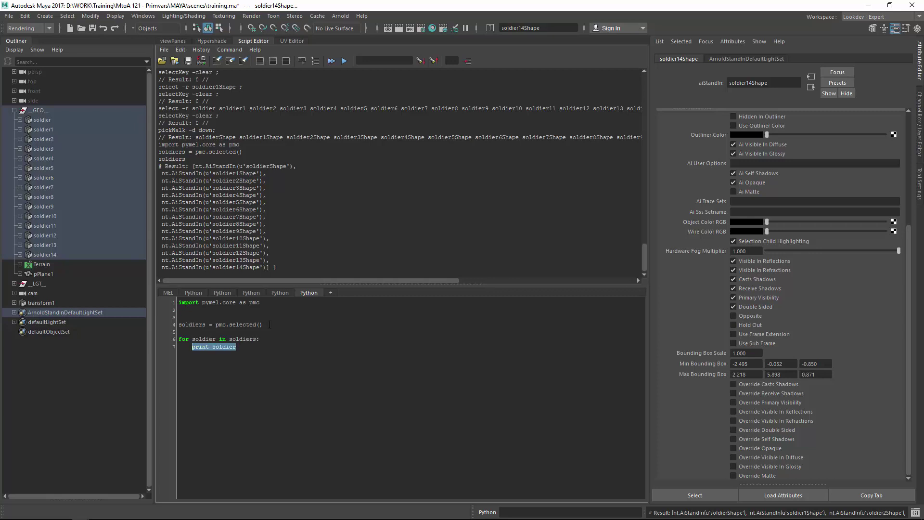
key(shift+Home)
key(shift+Up)
key(ctrl+Return)
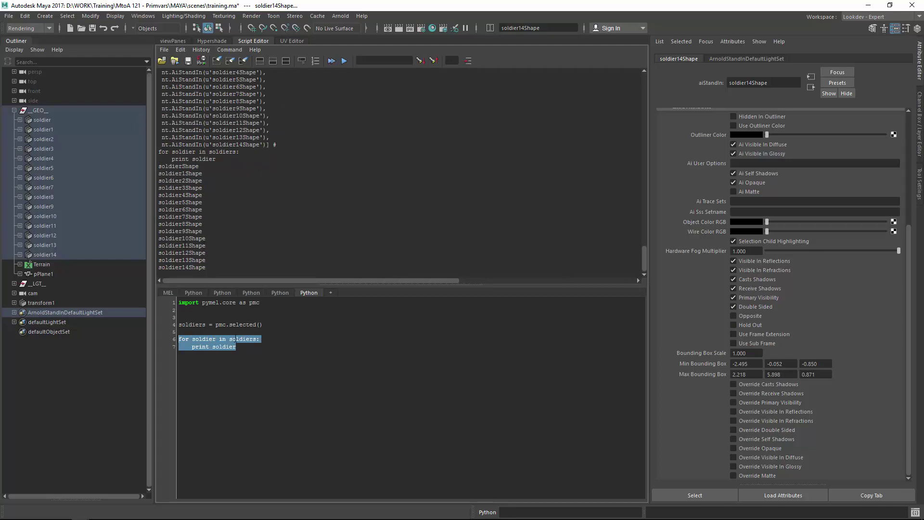
Replace the print line with soldier.select() and pmc.addAttr(at="float"; ln="mtoa_constant_diffuseStrength"), and run the loop
click(243, 350)
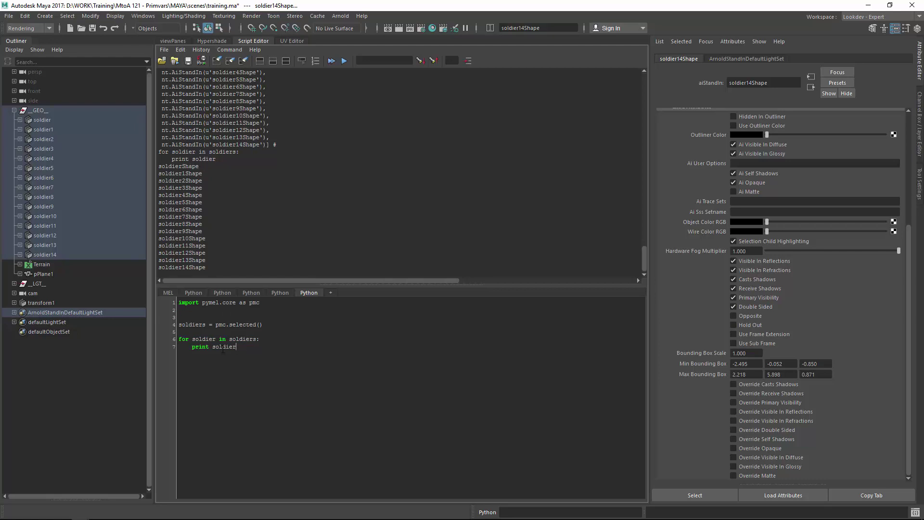
drag(191, 347, 251, 351)
text(soldier.select)
text(()      )
text(pmc.addA)
text(ttr(at)
text(="float")
text(; ln)
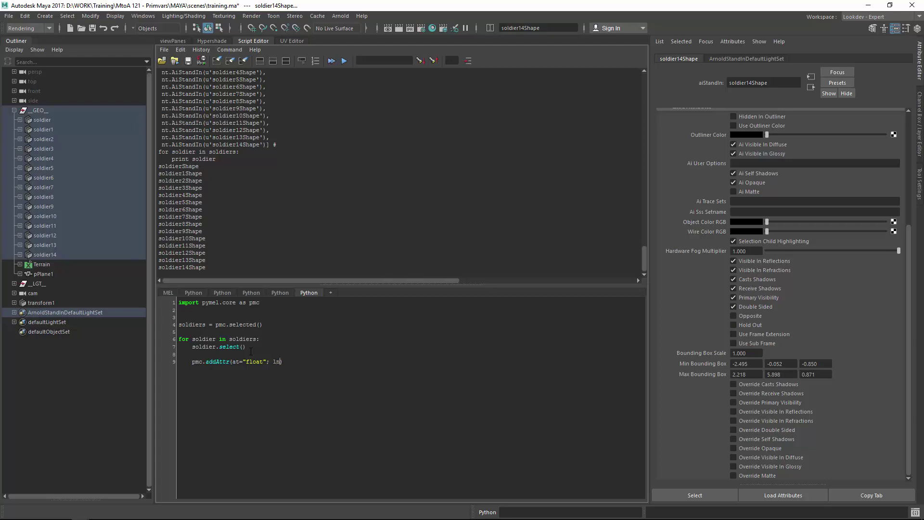
text(="mtoa_constant_)
text(diffuseStrength")
drag(394, 363, 178, 337)
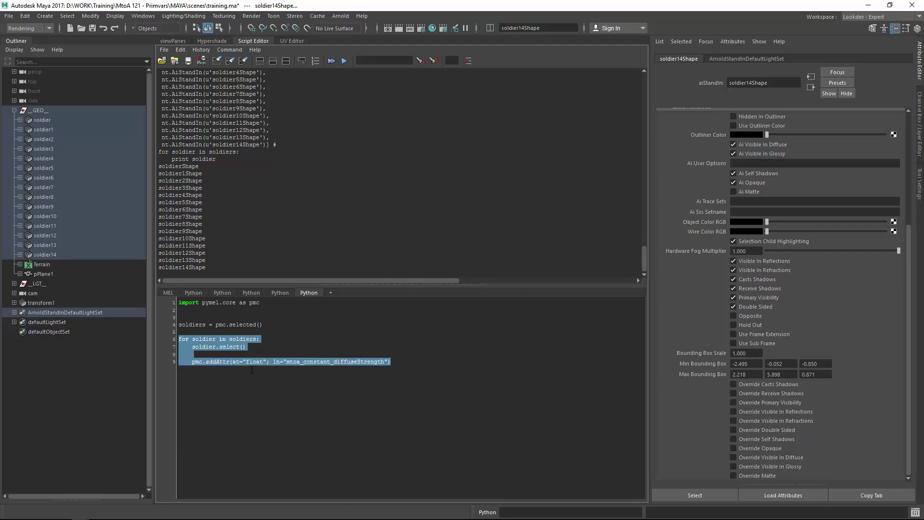
key(ctrl+Return)
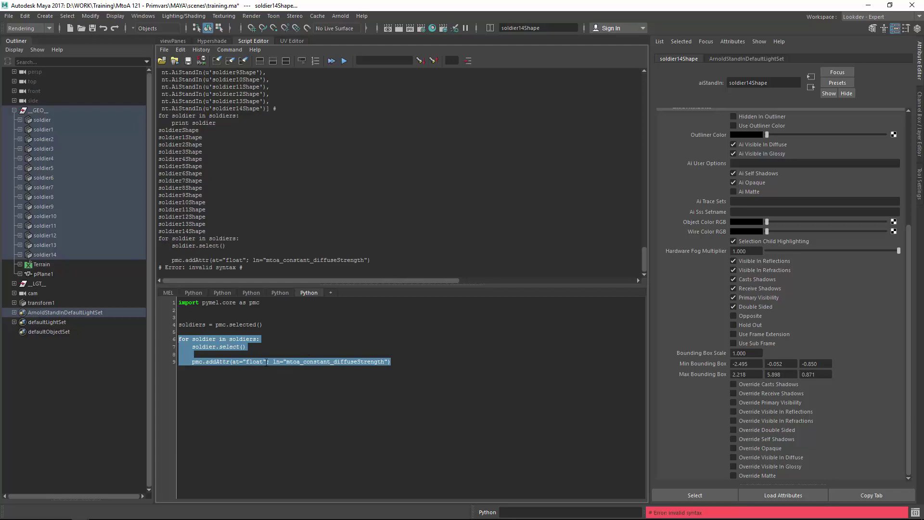
Replace the semicolon in the pmc.addAttr call with a comma and rerun the loop
click(267, 362)
key(BackSpace)
text(,)
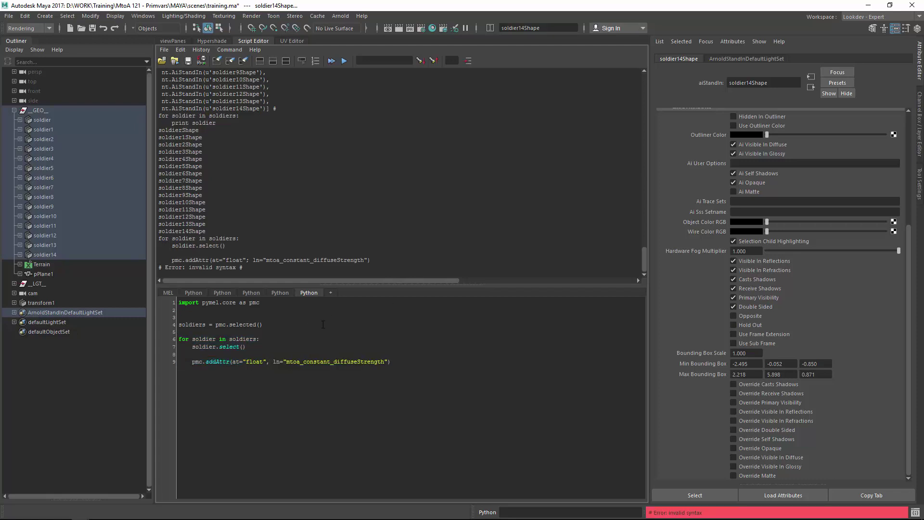
drag(398, 364, 179, 339)
key(ctrl+Return)
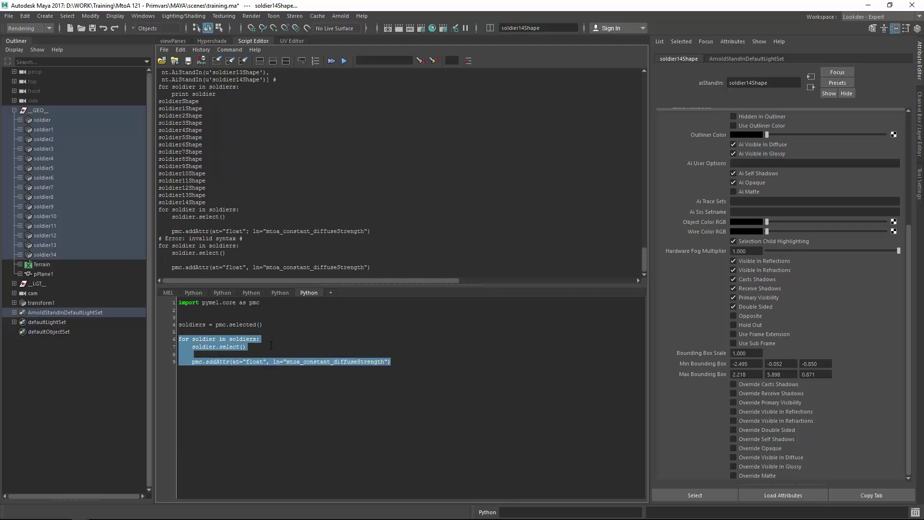
Check several soldier stand-ins for the new Constant Diffuse Strength attribute among their extra attributes
click(75, 140)
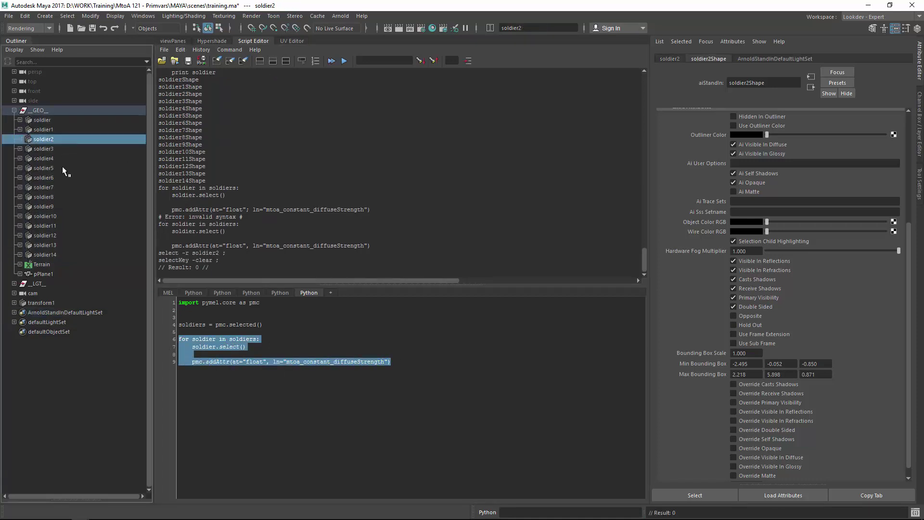
click(64, 168)
click(73, 149)
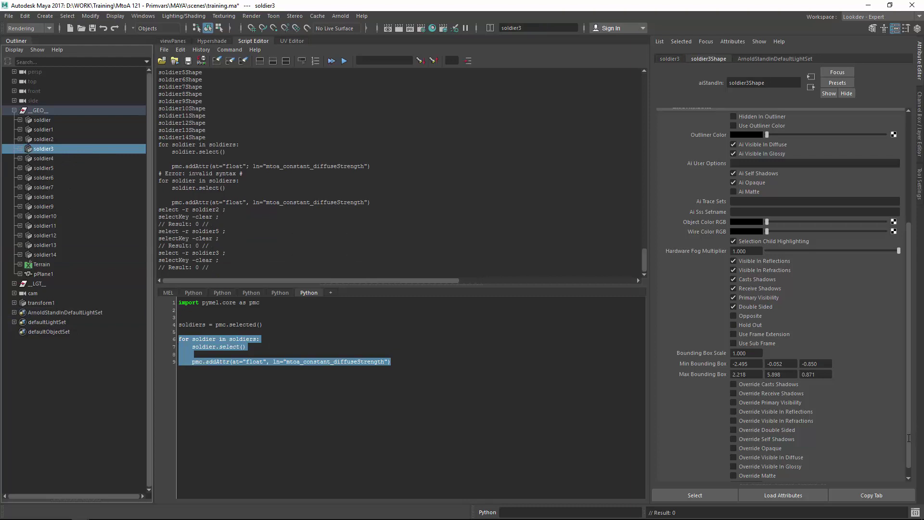
scroll(799, 345, down, 1)
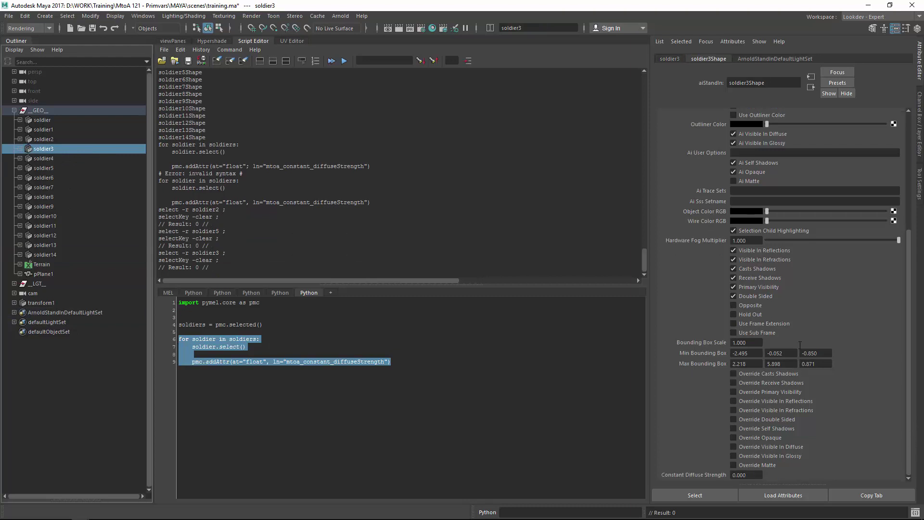
click(75, 187)
click(73, 217)
click(73, 235)
click(72, 245)
click(72, 187)
click(73, 158)
Copy the attribute name "diffuseStrength", without the mtoa_constant_ prefix, from the pmc.addAttr line of the script
click(334, 401)
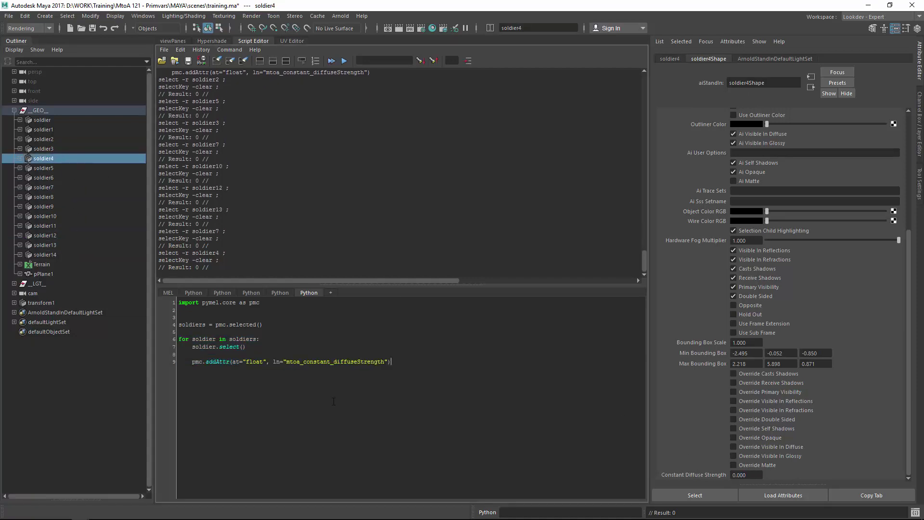
drag(334, 362, 384, 361)
key(ctrl+c)
Graph the al_soldiers shader in a new Hypershade graph and connect a new aiUserDataFloat node's Out Value to its Diffuse Strength
click(212, 41)
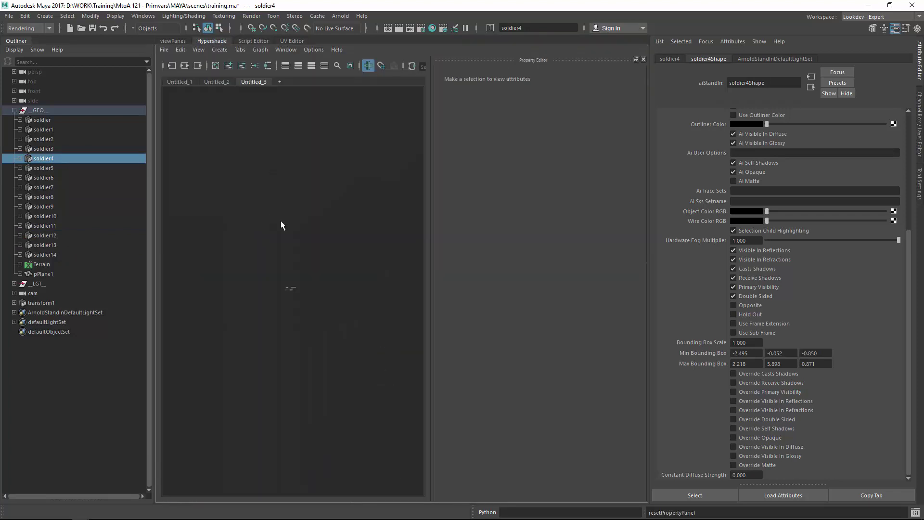
click(277, 82)
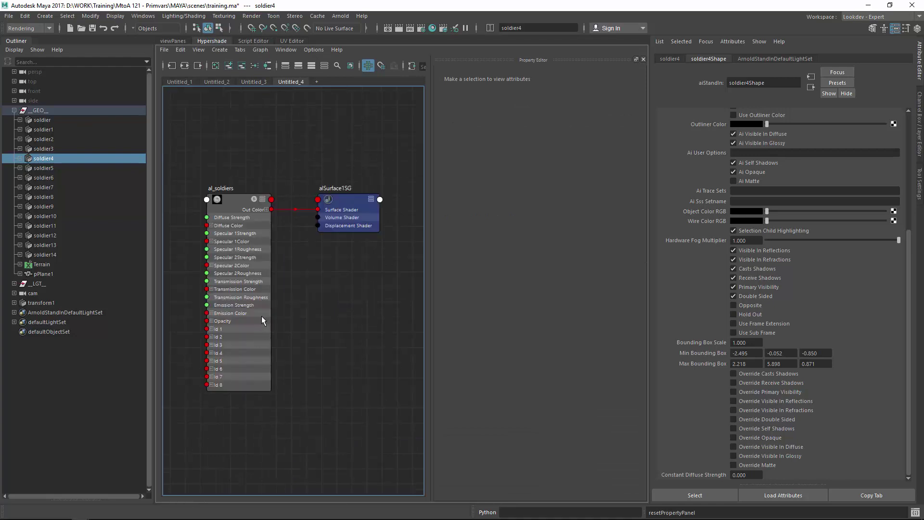
key(Tab)
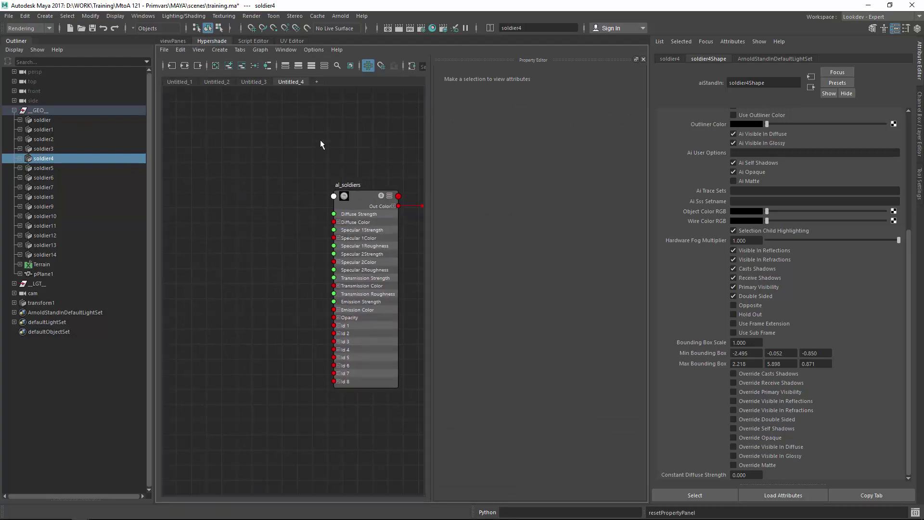
key(Tab)
text(aiuse)
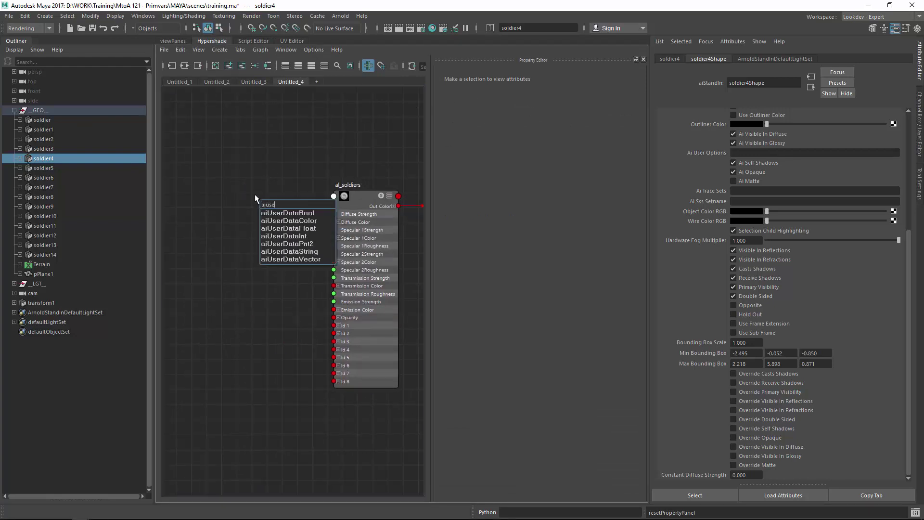
key(Down)
key(Down)
key(Down)
key(Return)
drag(266, 229, 334, 213)
drag(219, 218, 212, 201)
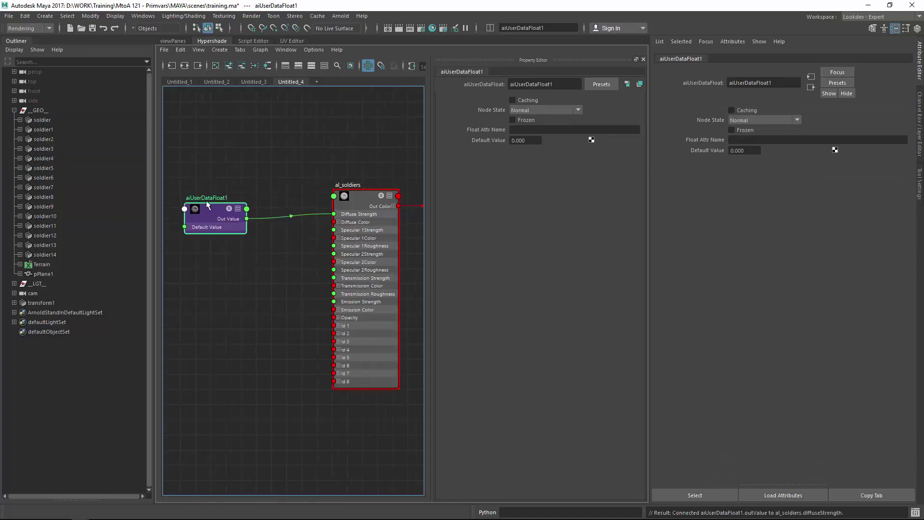
Set the aiUserDataFloat node's Float Attr Name to the copied diffuseStrength
click(526, 129)
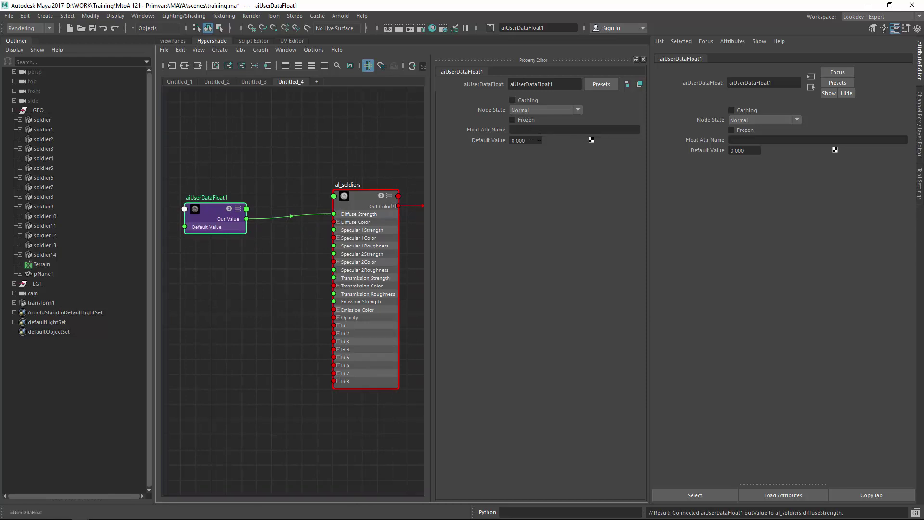
key(ctrl+v)
key(Tab)
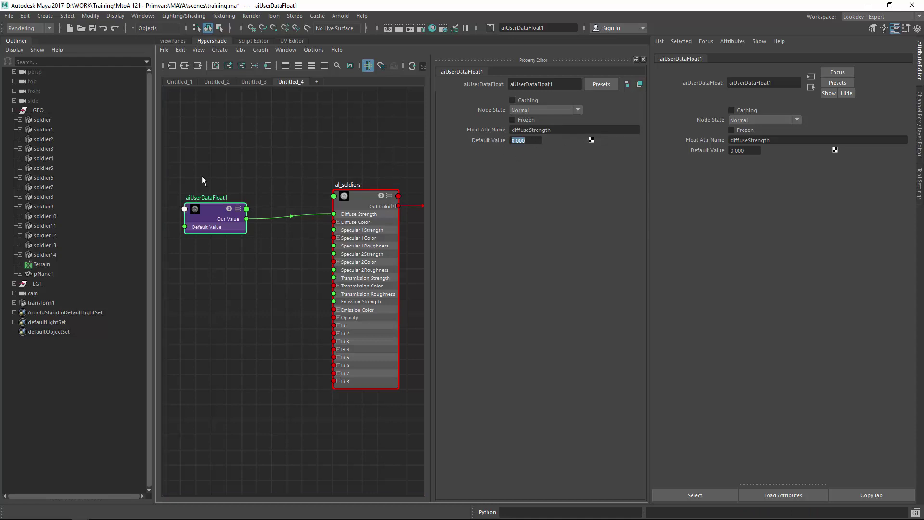
Check Constant Diffuse Strength on soldier5 and soldier10, and return to the aiUserDataFloat1 node
click(109, 167)
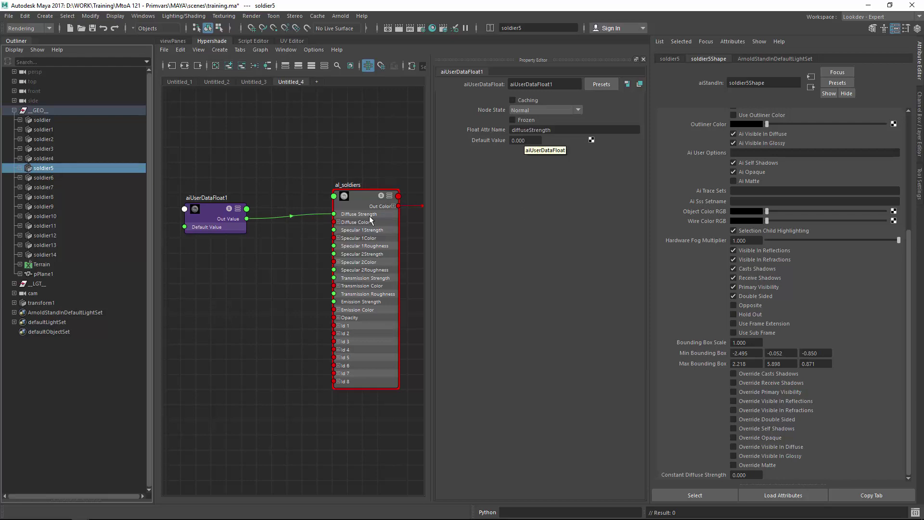
click(96, 216)
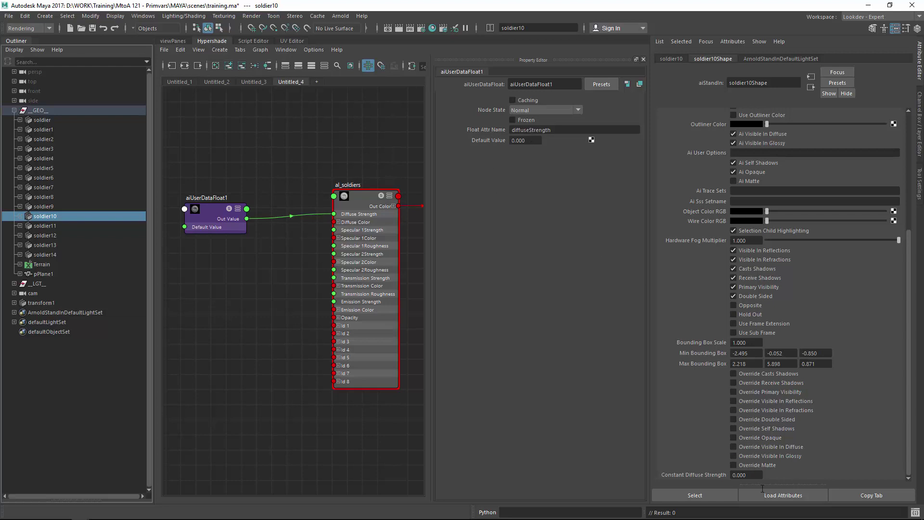
click(732, 476)
drag(211, 204, 211, 198)
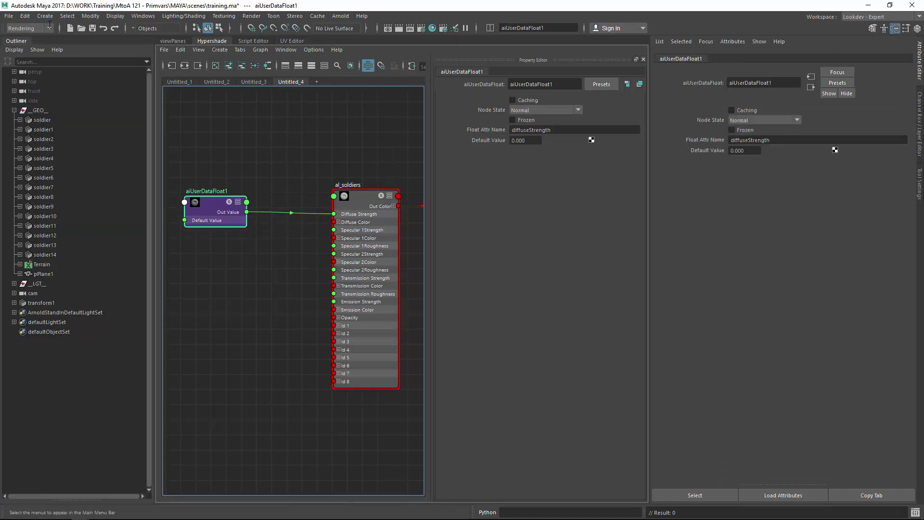
Save the scene, render the soldiers in the Arnold RenderView to inspect their diffuse shading, and close the render
click(92, 29)
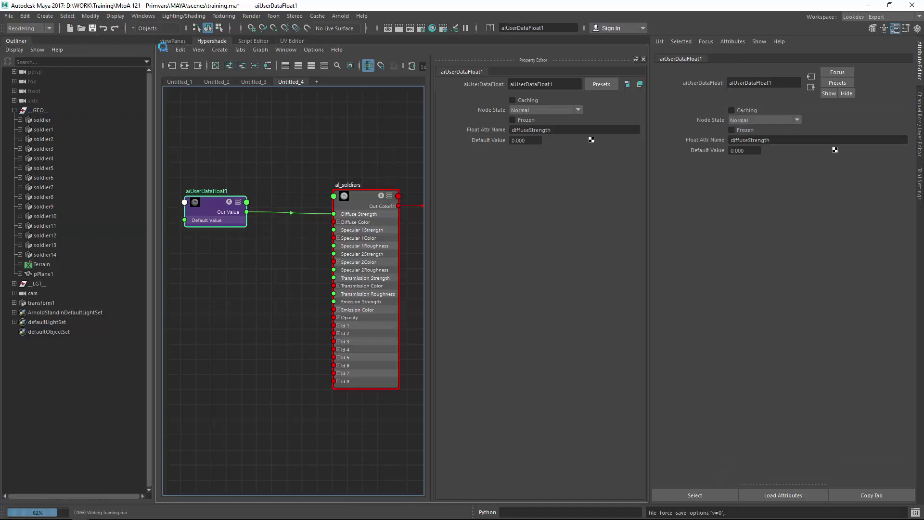
click(341, 16)
click(343, 34)
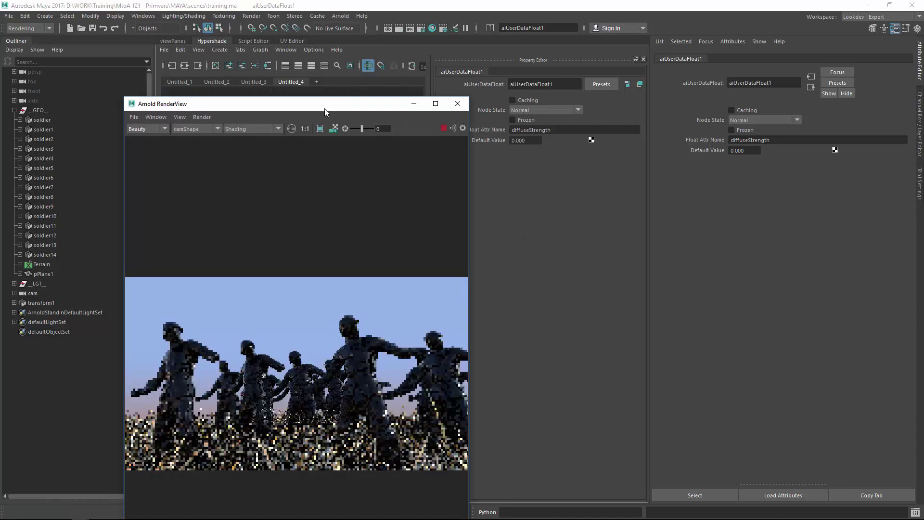
drag(323, 102, 359, 30)
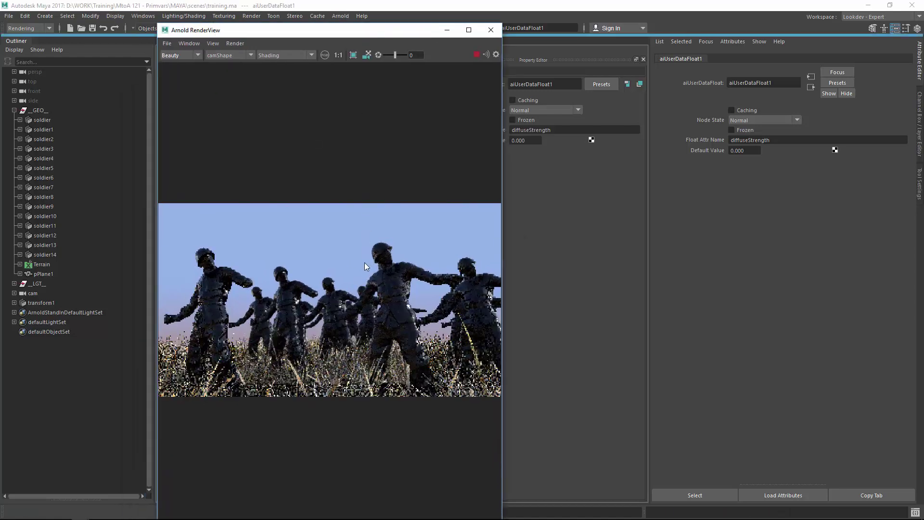
click(490, 30)
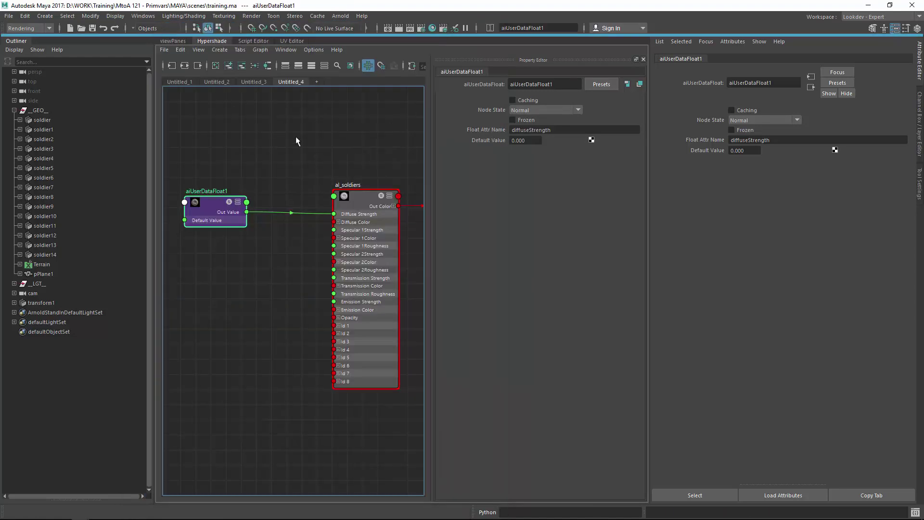
Set the al_soldiers shader's Diffuse Color to pure red, narrowing the side panel to make room for its properties
click(364, 201)
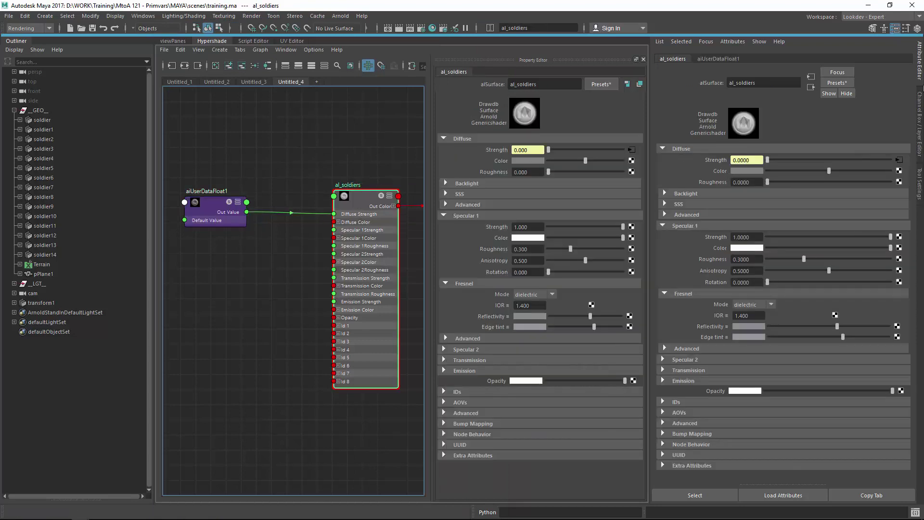
click(919, 140)
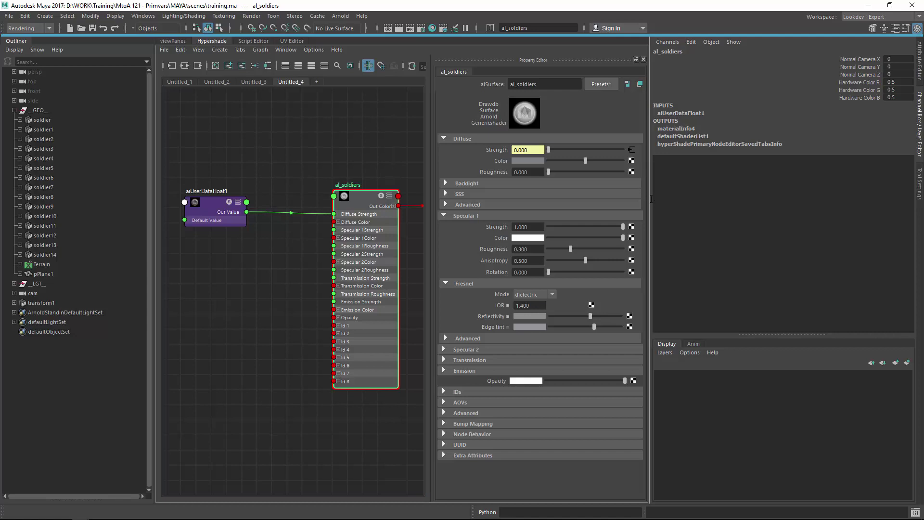
drag(648, 196, 837, 199)
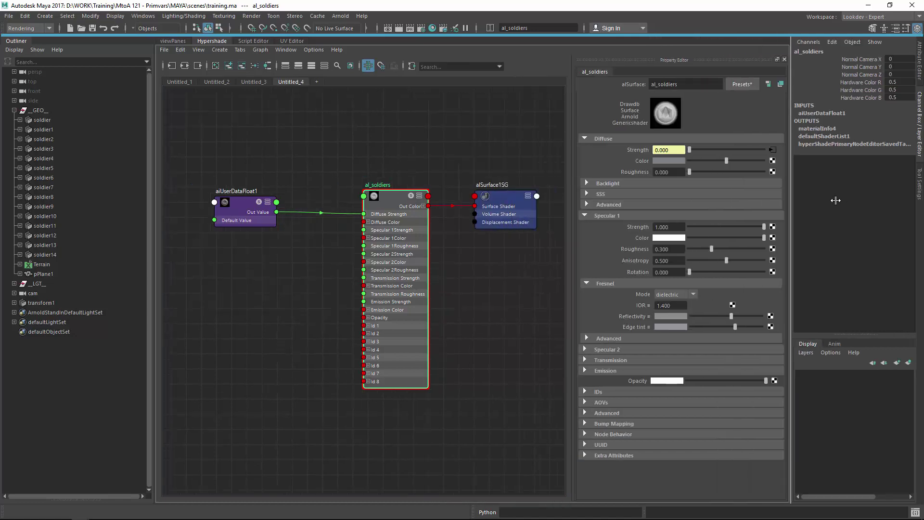
click(677, 160)
click(672, 146)
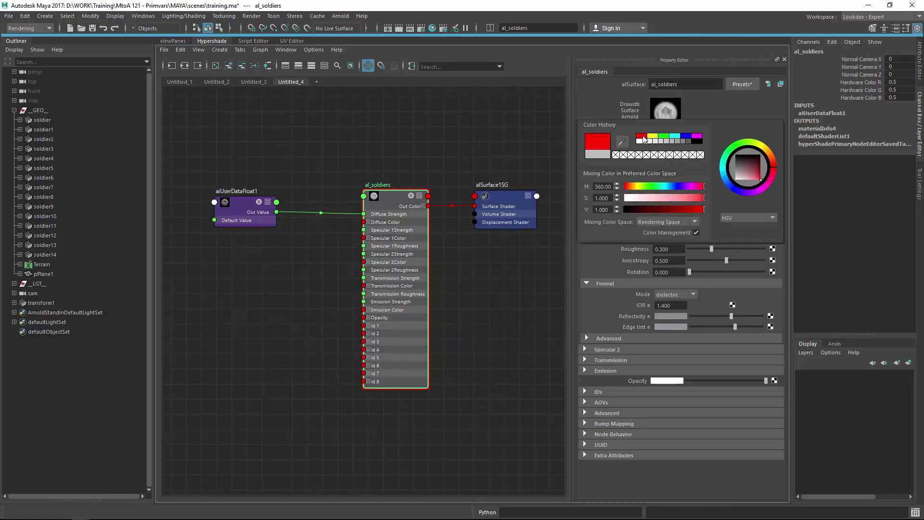
click(381, 165)
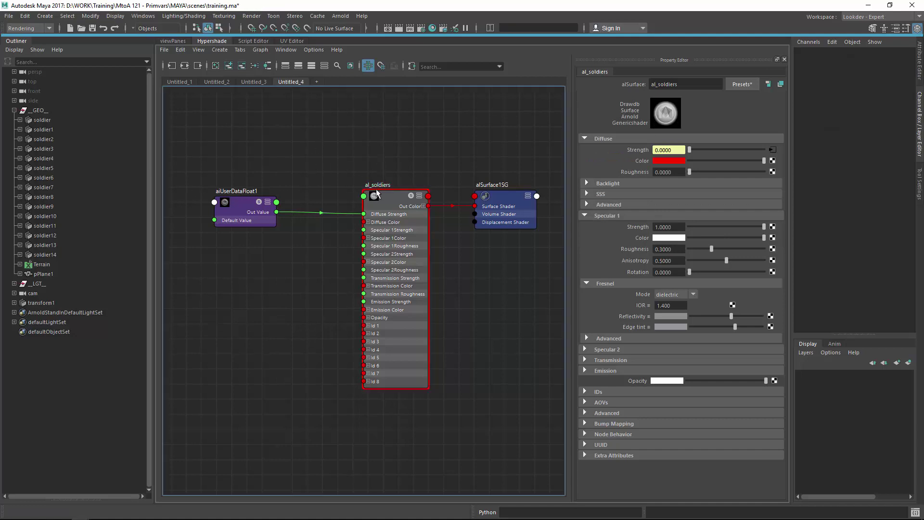
Set the Constant Diffuse Strength of the first stand-in, soldier, to 1
click(55, 120)
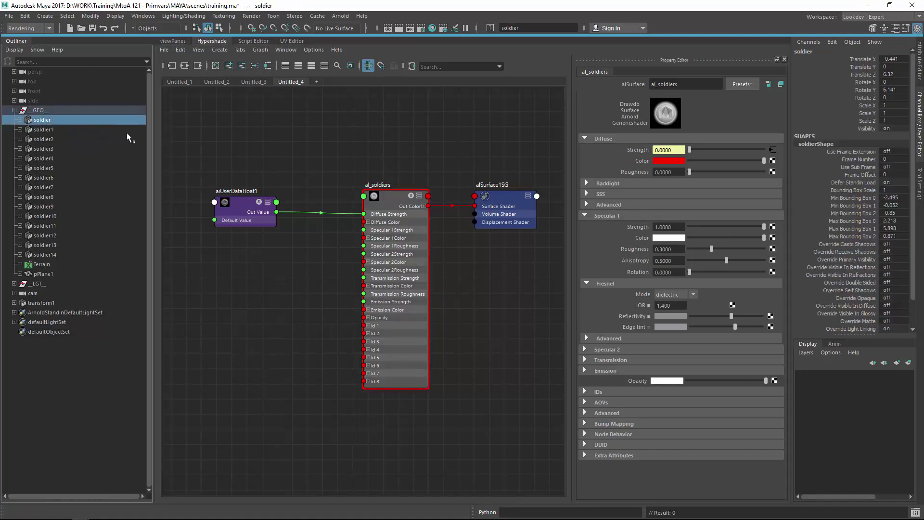
scroll(910, 196, down, 2)
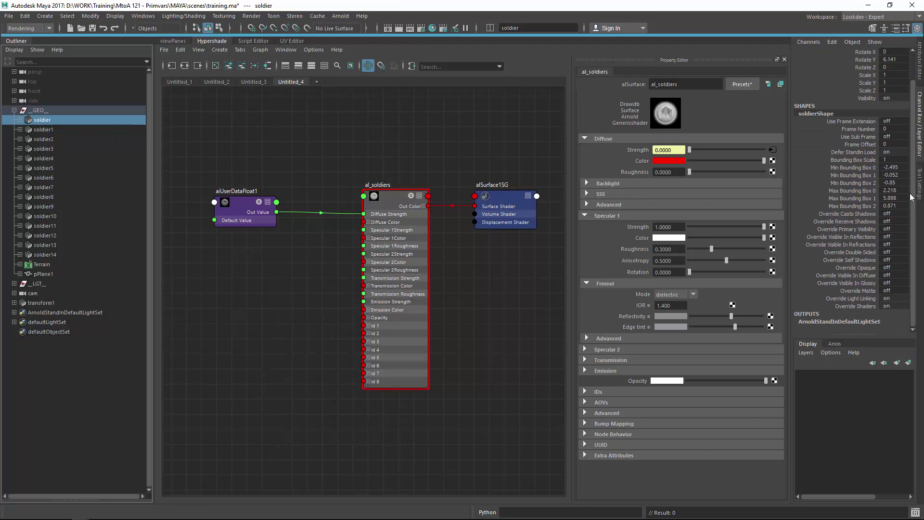
scroll(917, 175, up, 2)
click(920, 77)
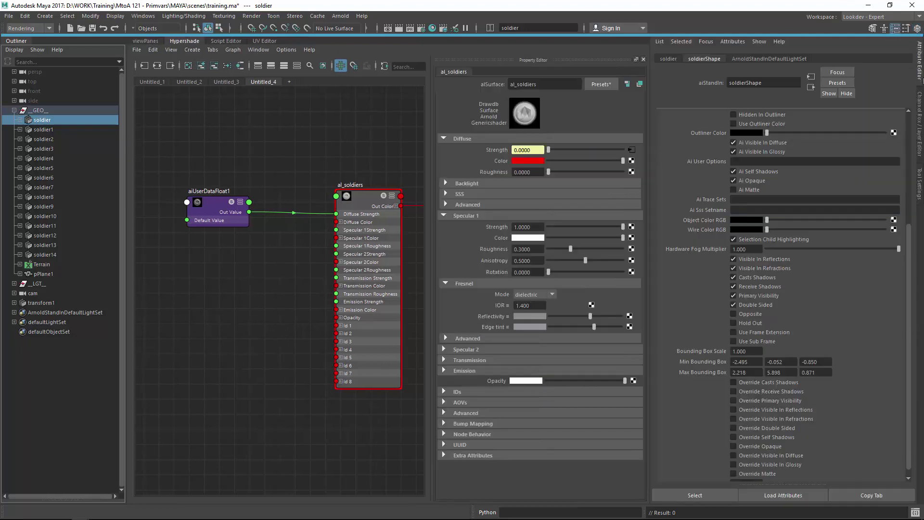
scroll(906, 413, down, 1)
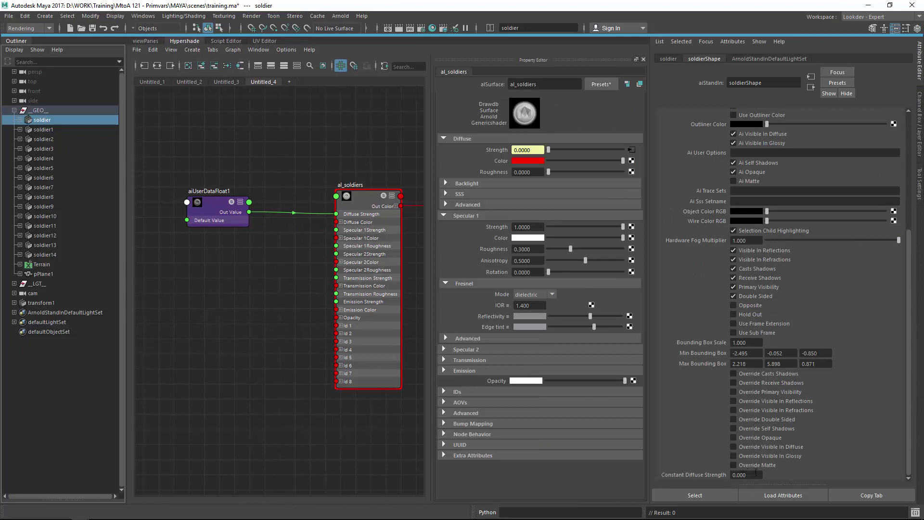
click(739, 475)
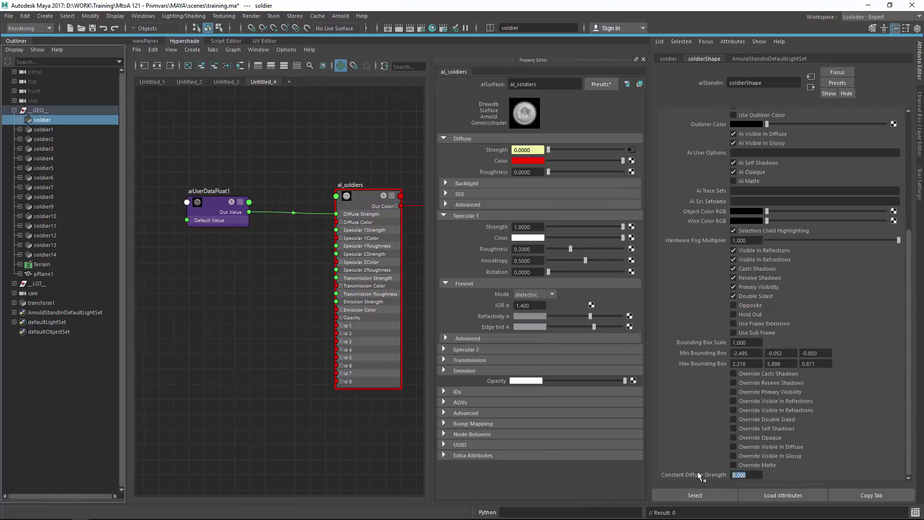
Render the scene in the Arnold RenderView, compare the first soldier with the others, and close the render
click(341, 15)
click(355, 33)
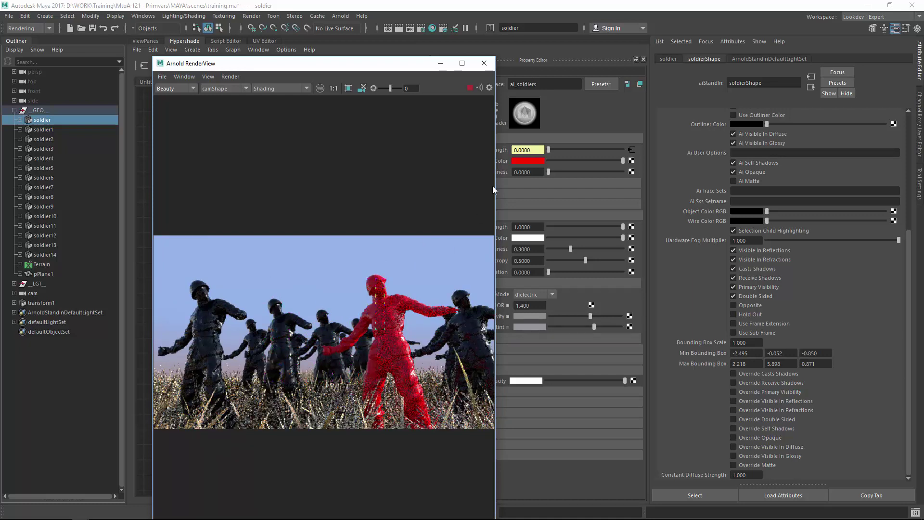
click(483, 63)
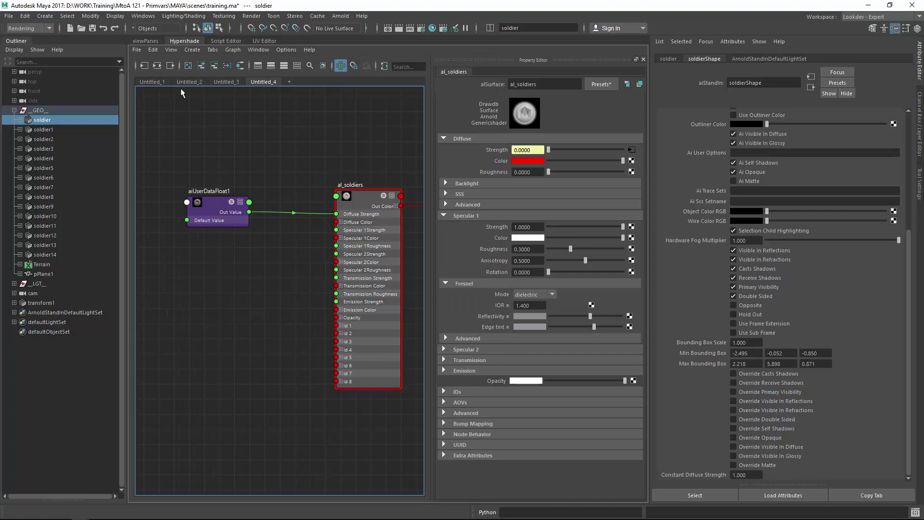
Add a second "for soldier in soldiers:" loop header to the script below the pmc.addAttr line
click(225, 41)
key(End)
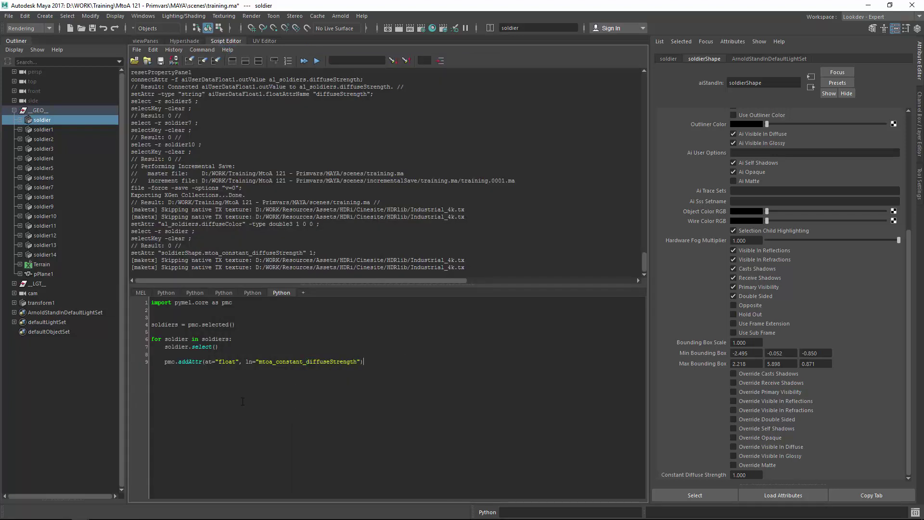
drag(235, 340, 146, 339)
key(ctrl+c)
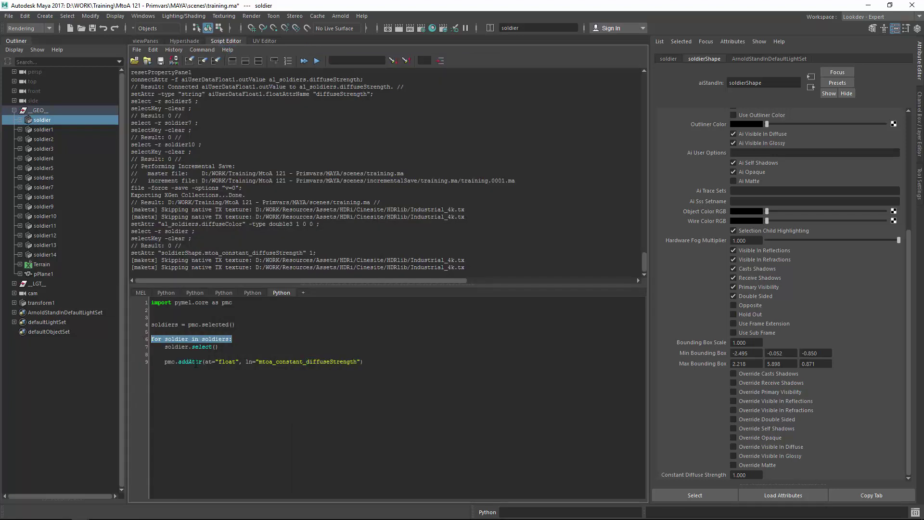
click(388, 363)
key(Return)
key(Return)
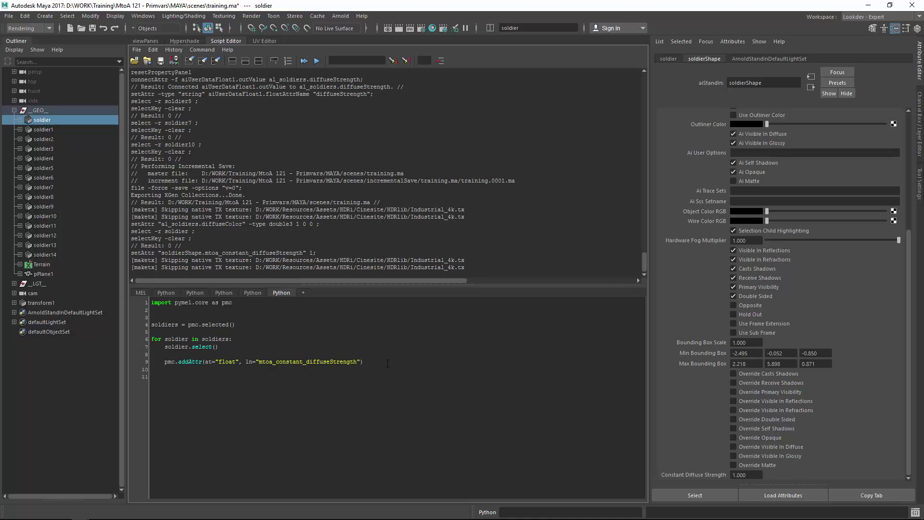
key(ctrl+v)
Add the line soldier.mtoa_constant_diffuseStrength.set() inside the second soldier loop, separated from the header by a blank line
text(soldier.)
double_click(256, 252)
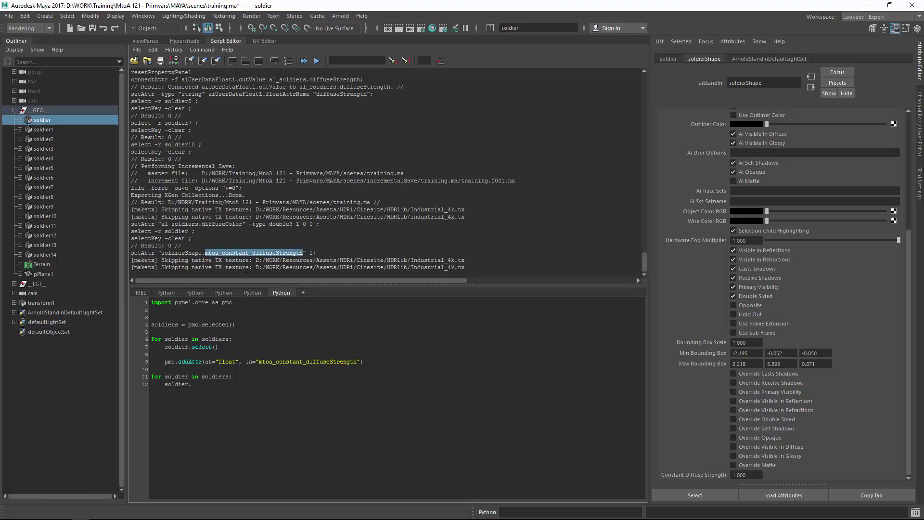
text(mtoa_constant_diffuseStrength)
text(.set)
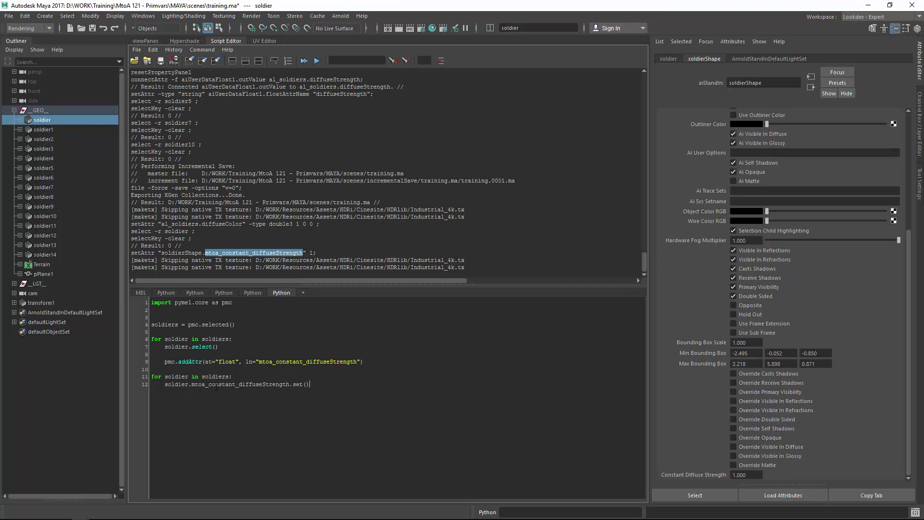
key(Return)
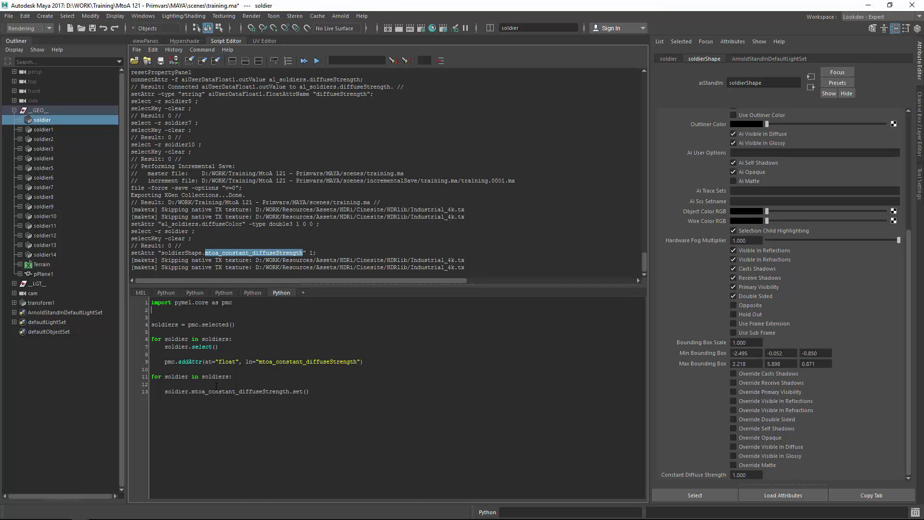
Add "import random" below the pymel import and execute only that line
text(mo)
text(ort random)
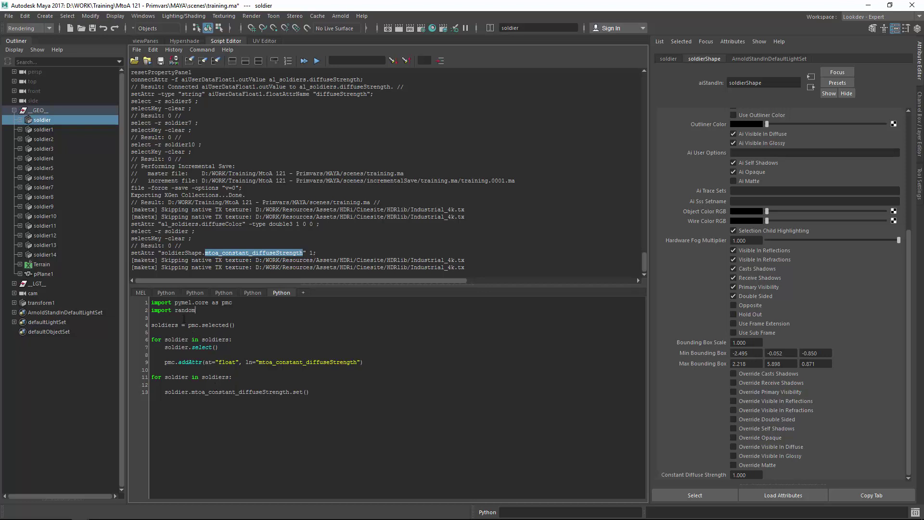
triple_click(171, 311)
key(ctrl+Return)
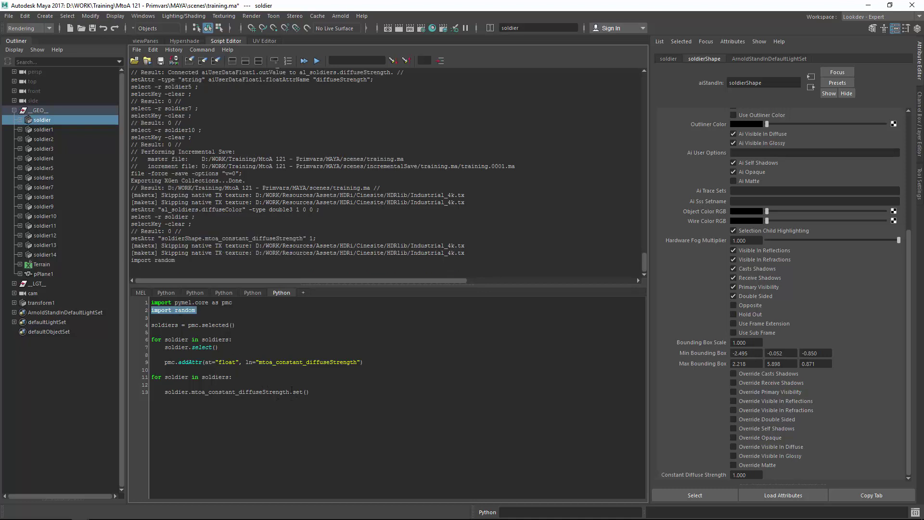
Fill the set() call with random.uniform(0.5, 1.0) and execute only the second soldier loop
click(306, 392)
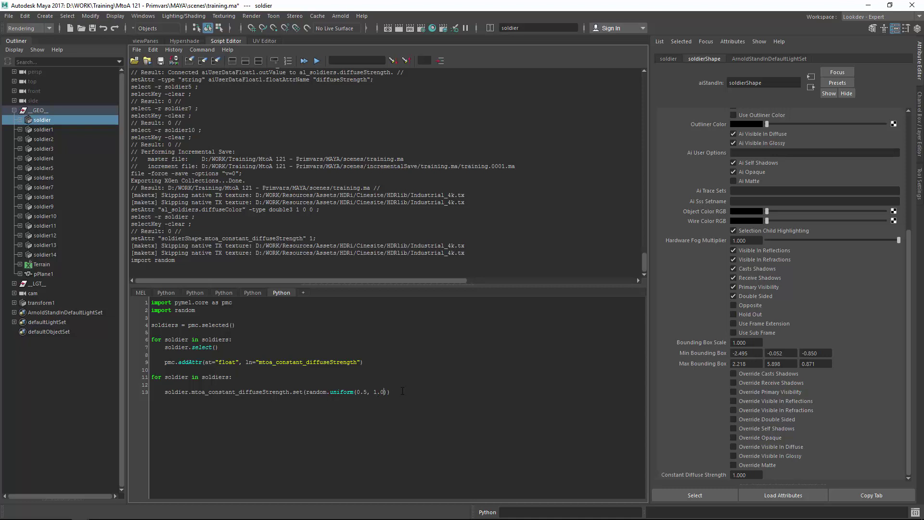
drag(402, 391, 150, 381)
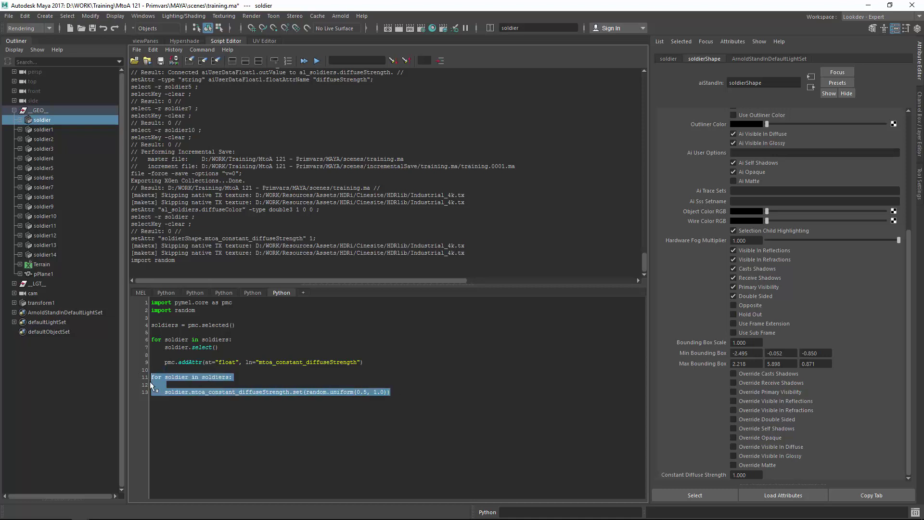
key(ctrl+Return)
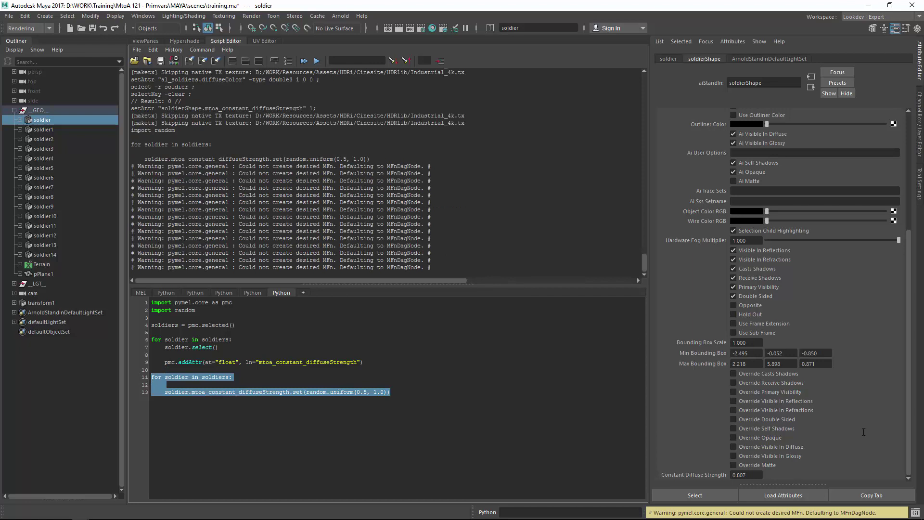
Compare the Constant Diffuse Strength values of soldier, soldier9, soldier11, soldier6, soldier3 and soldier7
click(740, 475)
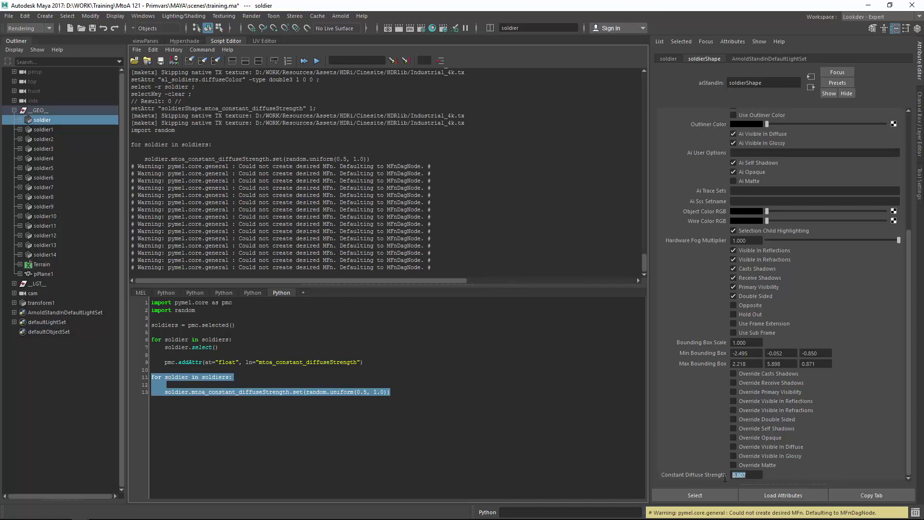
click(77, 206)
click(80, 225)
click(85, 177)
click(86, 148)
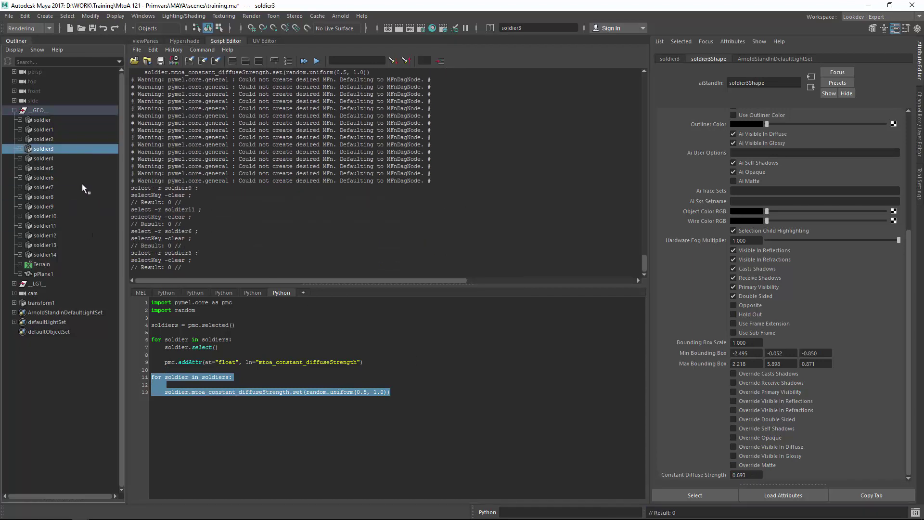
click(83, 187)
click(87, 206)
click(245, 409)
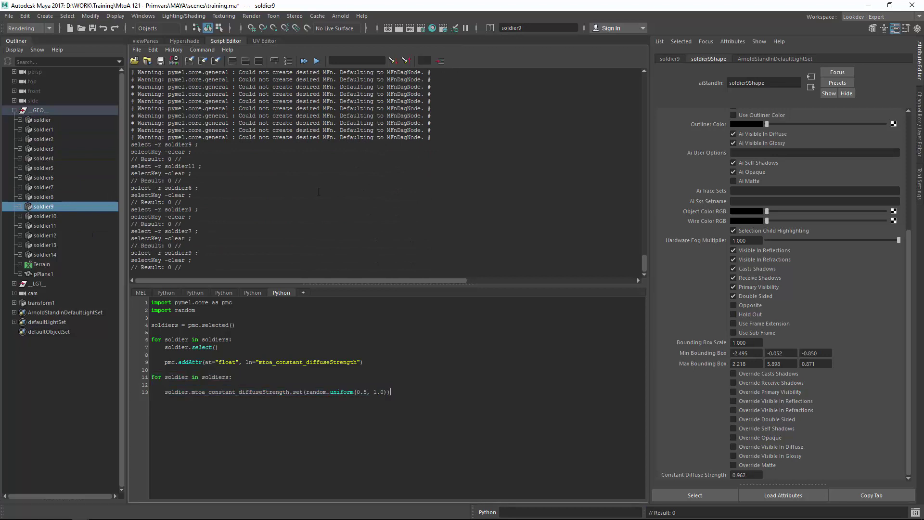
Save the scene, narrow the side panel and check the active AOVs in the render settings
click(92, 28)
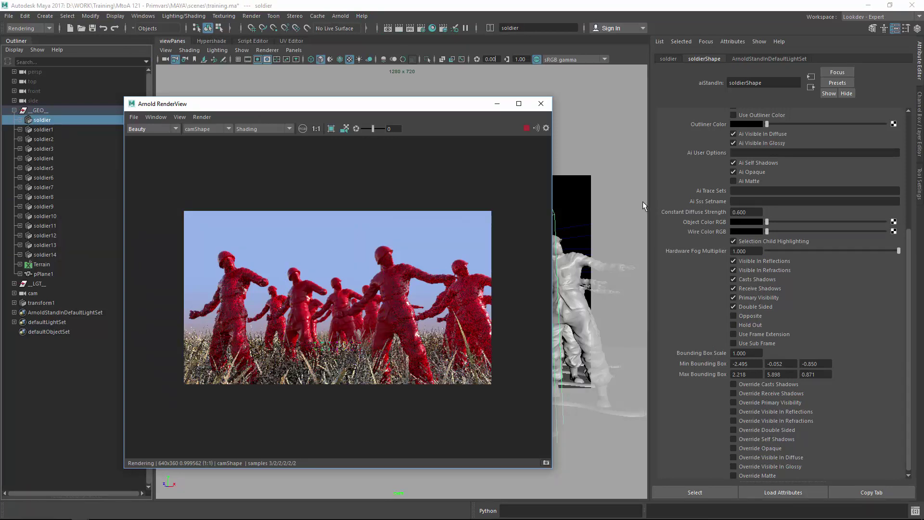
drag(649, 201, 707, 200)
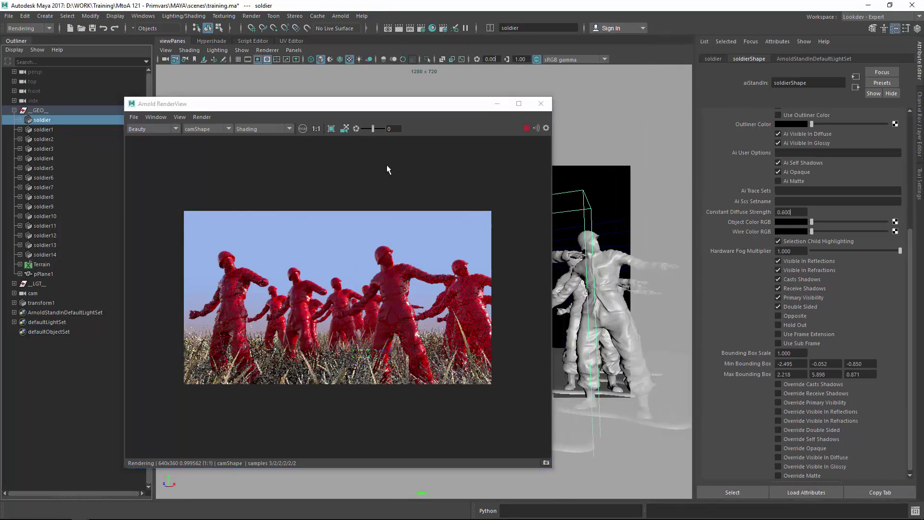
click(422, 27)
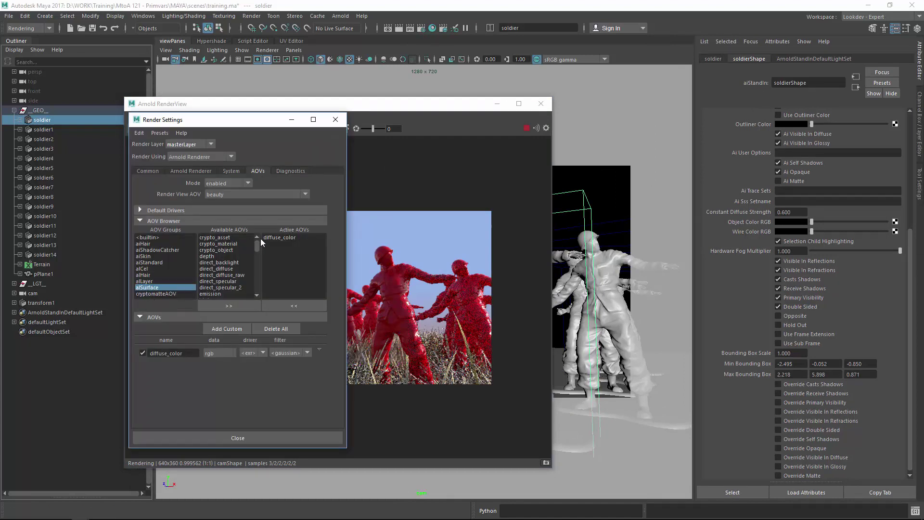
click(336, 119)
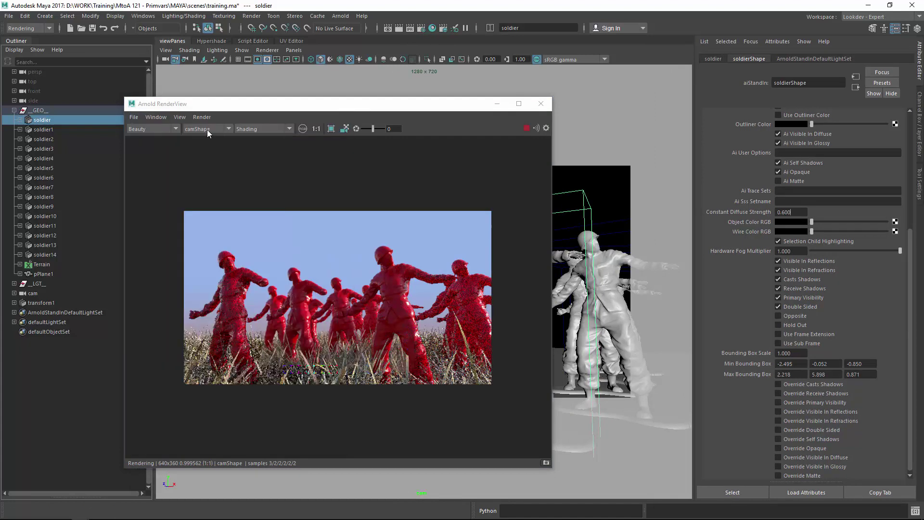
Display the diffuse_color AOV in the Arnold RenderView to compare the soldiers, and close the render window
click(149, 129)
click(147, 143)
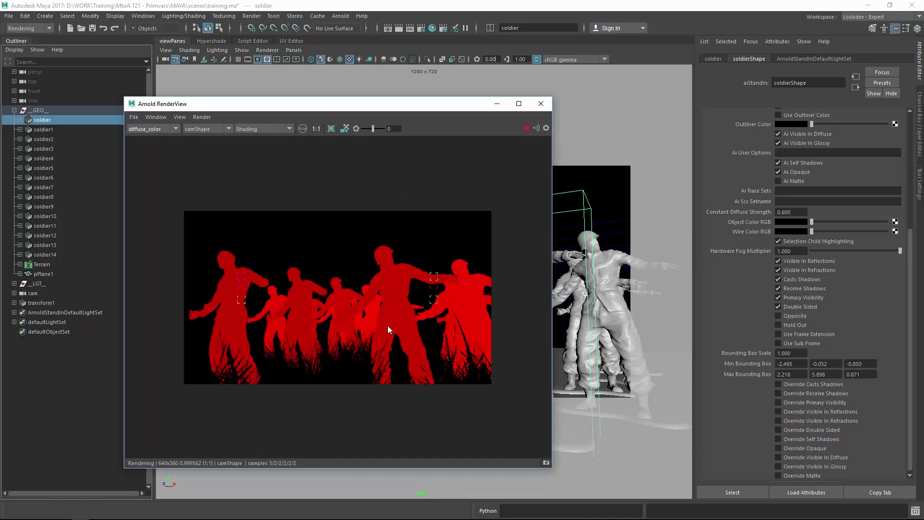
click(540, 104)
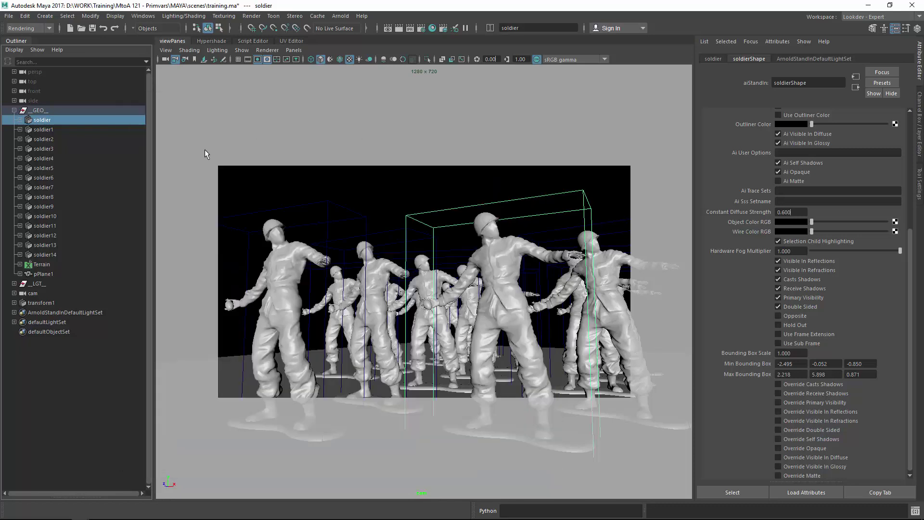
Open the Script Editor and create a new script with Python as its source language
click(915, 510)
click(292, 291)
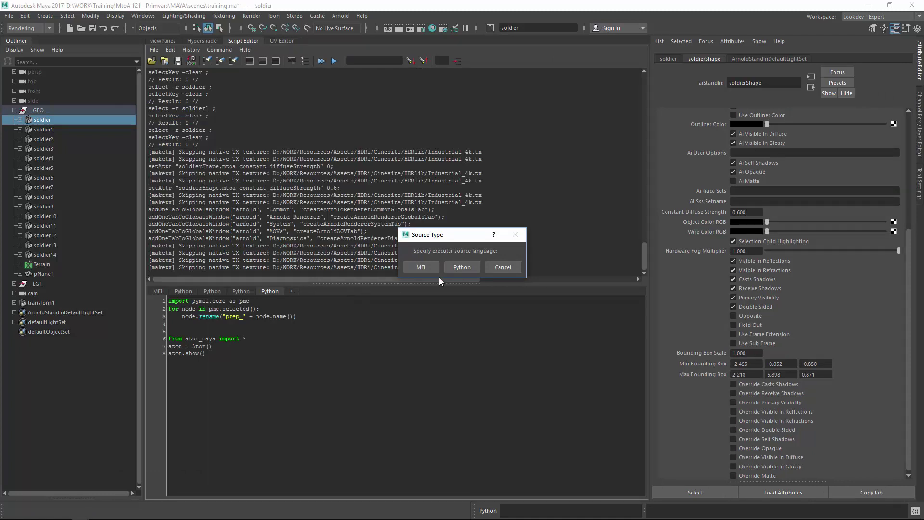
click(457, 268)
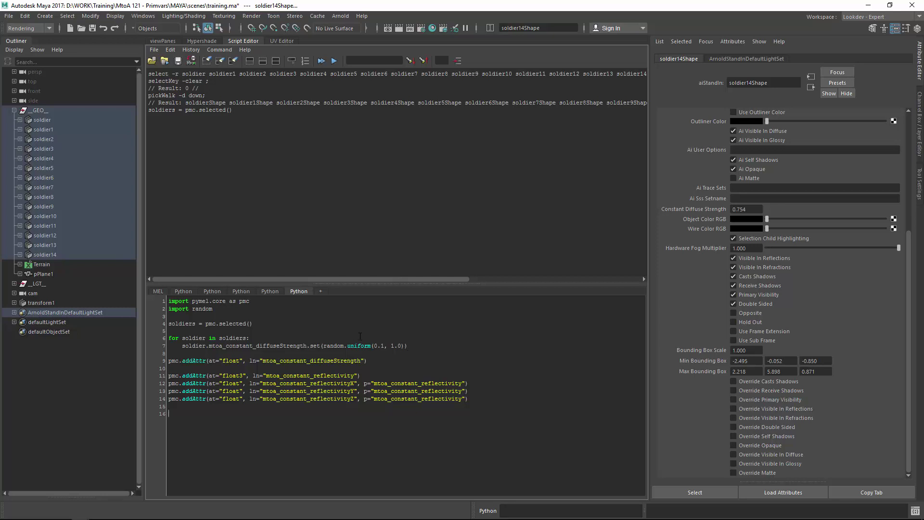
Execute only the soldier loop that sets mtoa_constant_diffuseStrength to random.uniform(0.1, 1.0)
click(385, 360)
drag(417, 346, 203, 339)
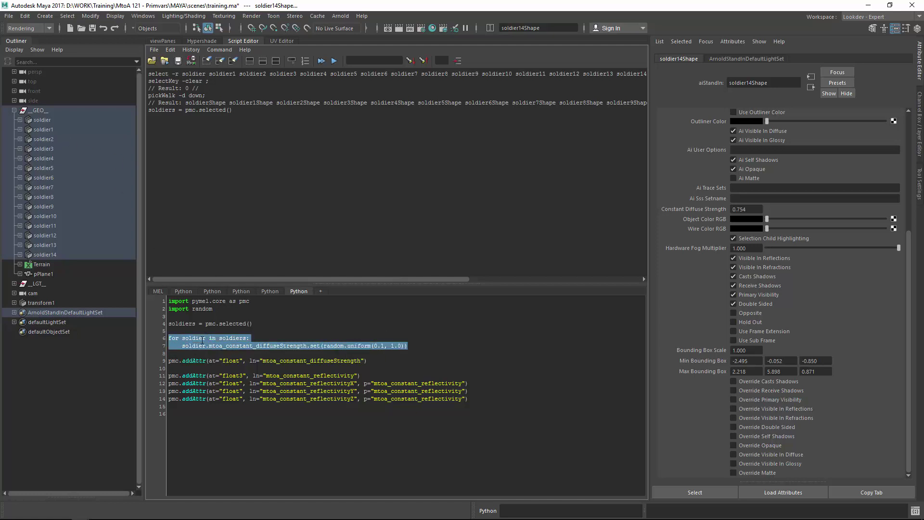
key(ctrl+Return)
Compare the Constant Diffuse Strength values of soldiers 6, 9, 5, 2, 3, 8 and 10
click(64, 177)
click(65, 207)
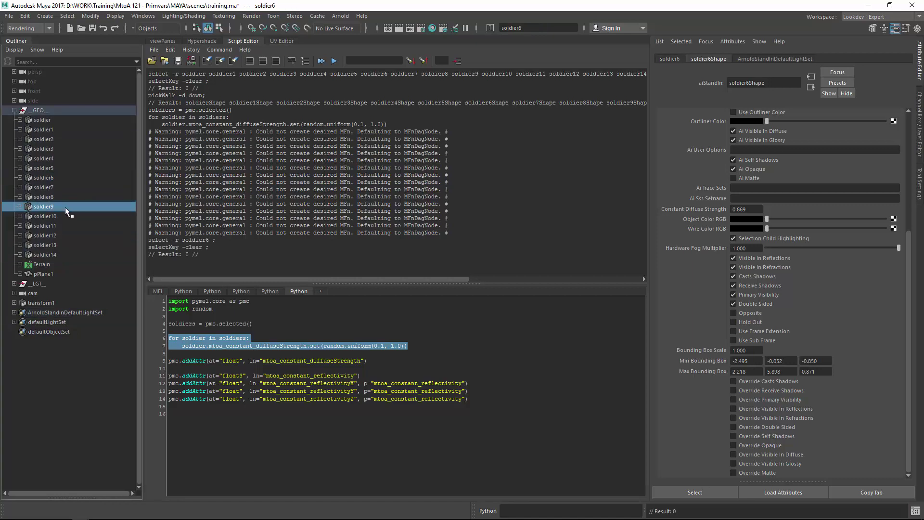
click(67, 168)
click(67, 139)
click(67, 149)
click(71, 197)
click(68, 216)
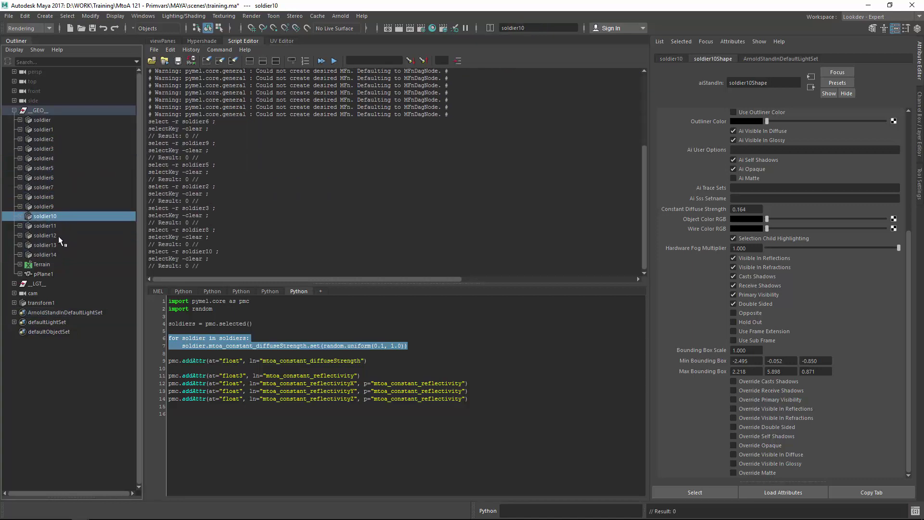
click(738, 209)
Return to the viewport, save the scene and render it in the Arnold RenderView
click(164, 41)
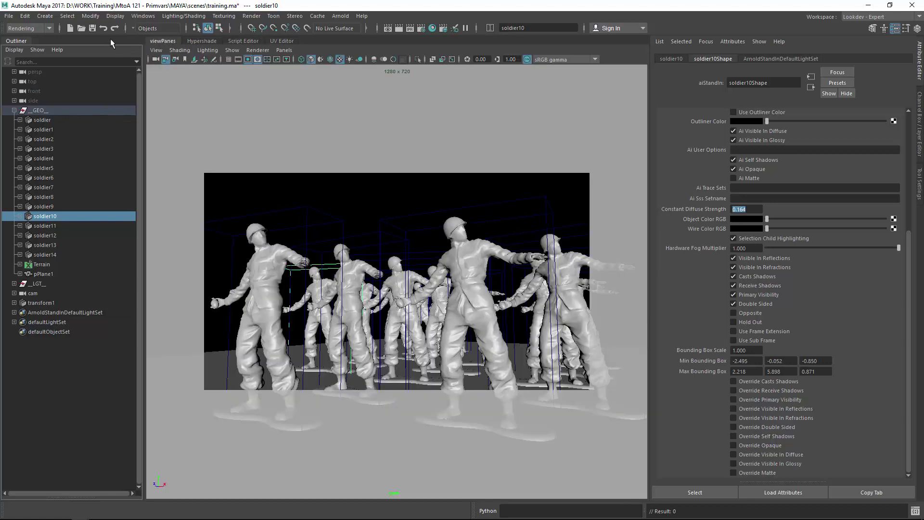
click(92, 28)
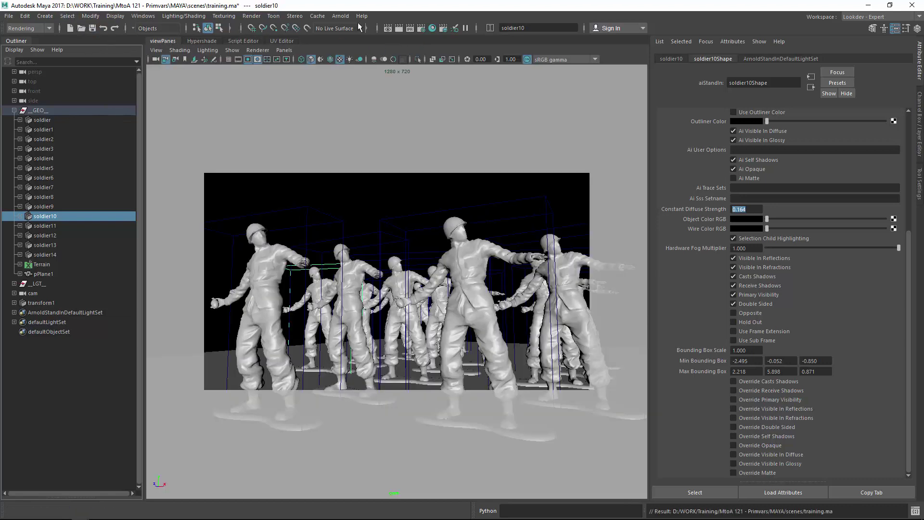
click(341, 16)
click(363, 42)
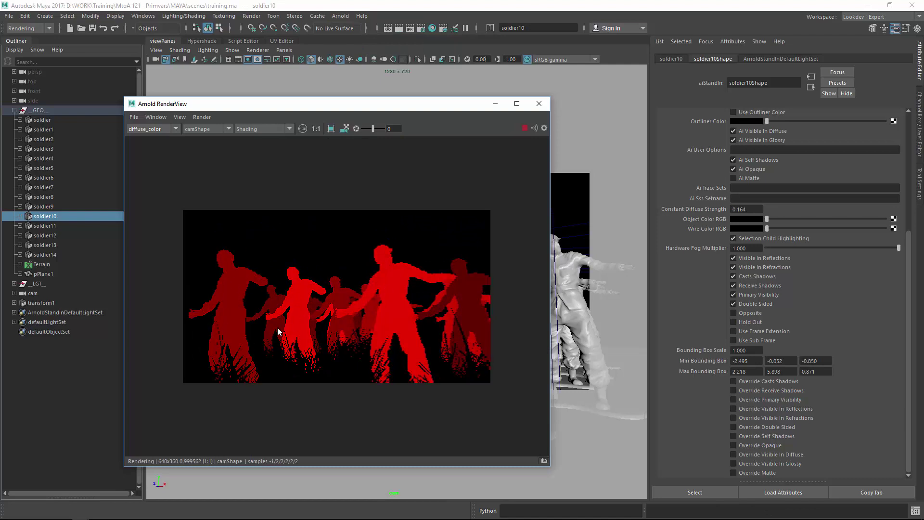
Switch the render display from diffuse_color to Beauty and reposition the render window
click(161, 136)
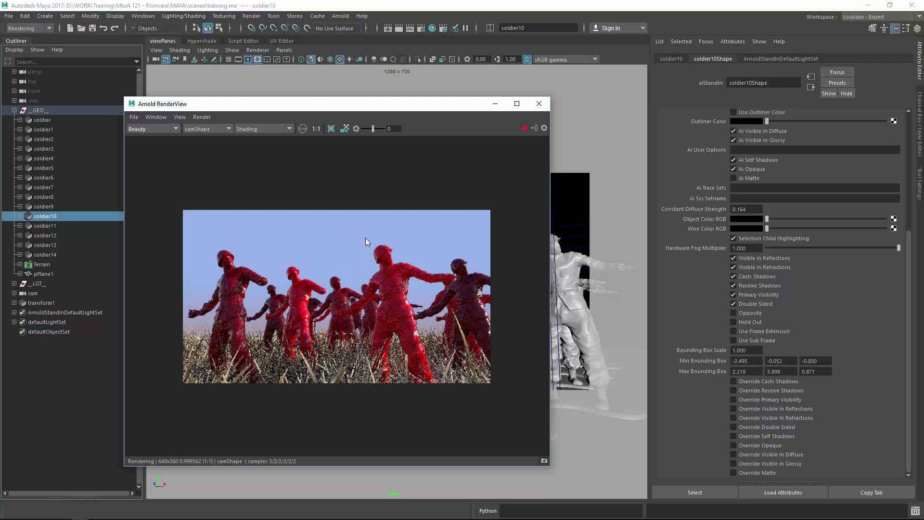
drag(332, 104, 379, 79)
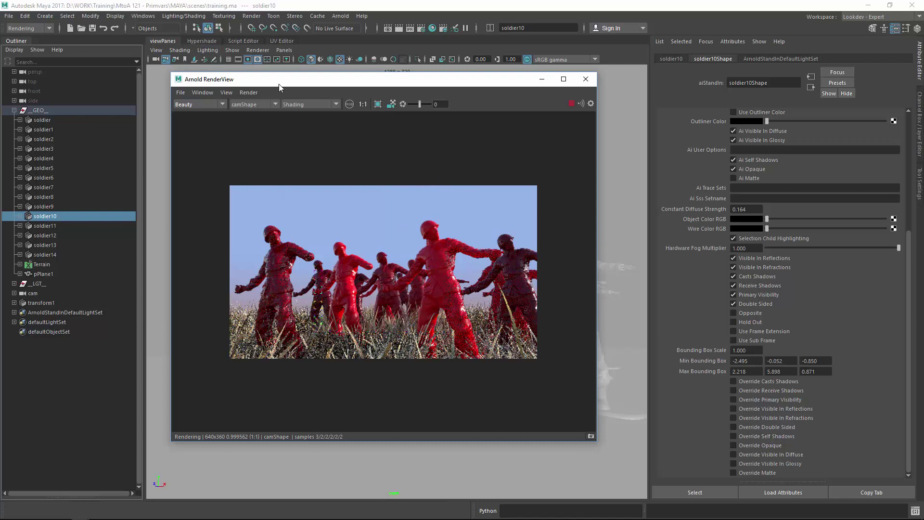
drag(279, 84, 254, 101)
Set the al_soldiers shader's Diffuse Color to a very dark green and its Specular 1 Roughness to 0.563
click(209, 42)
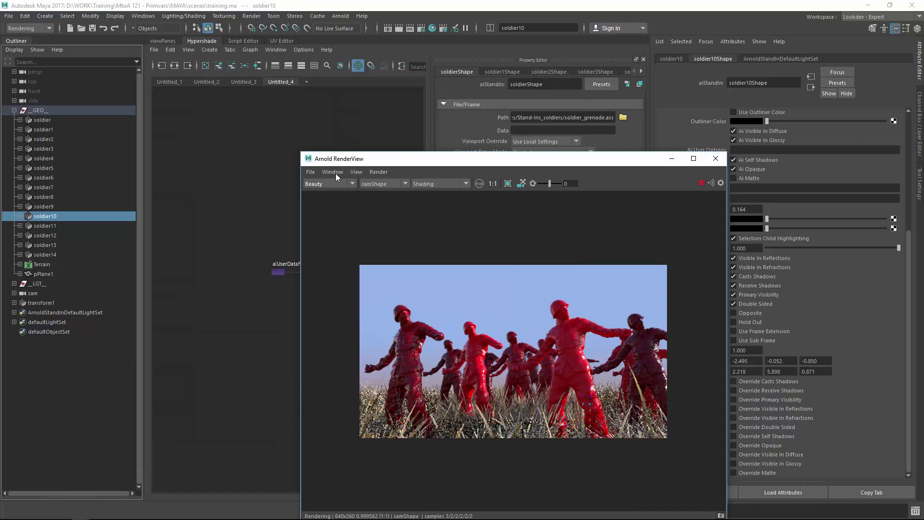
drag(336, 159, 433, 152)
click(310, 283)
drag(498, 156, 269, 94)
click(747, 172)
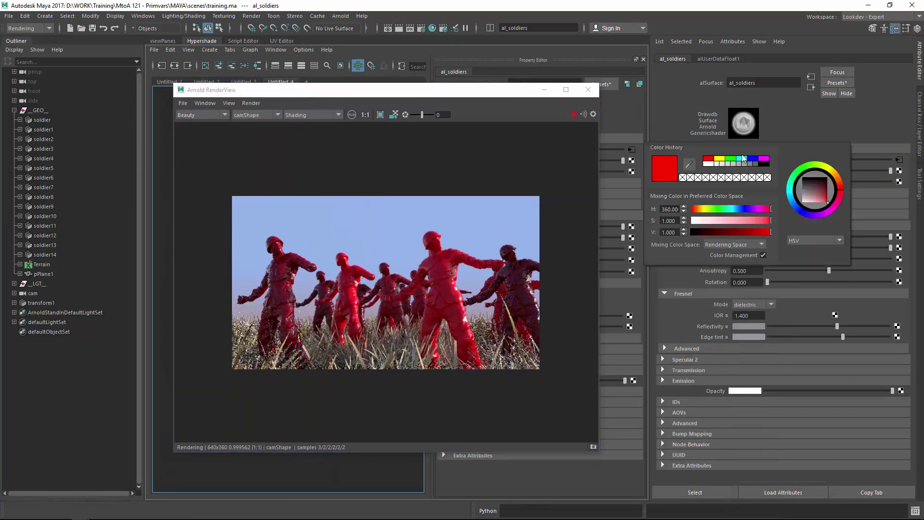
click(730, 158)
drag(748, 221, 709, 233)
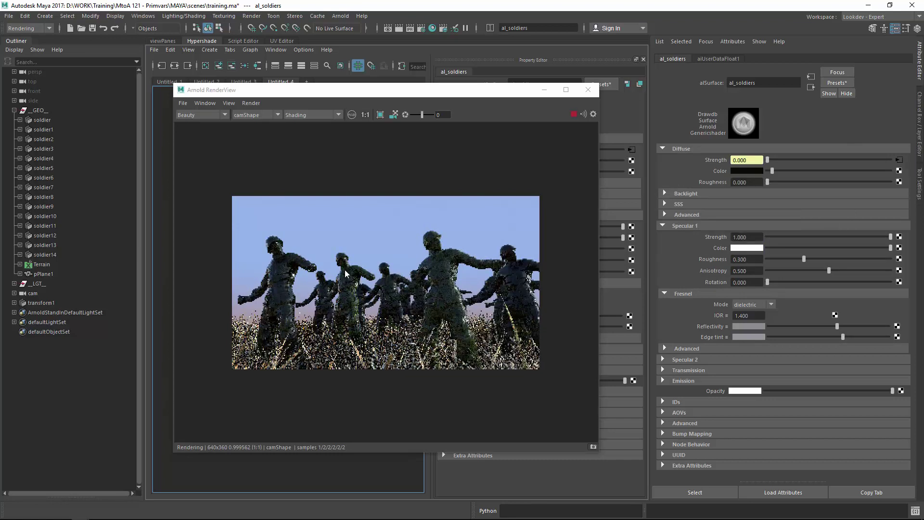
drag(804, 259, 836, 260)
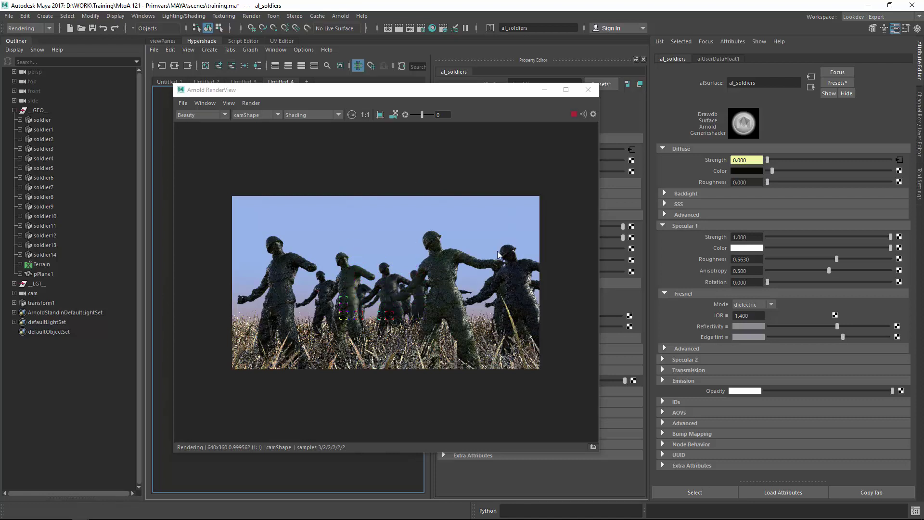
Set the Specular 1 Fresnel mode of al_soldiers to metallic and darken its Reflectivity to near black
click(745, 304)
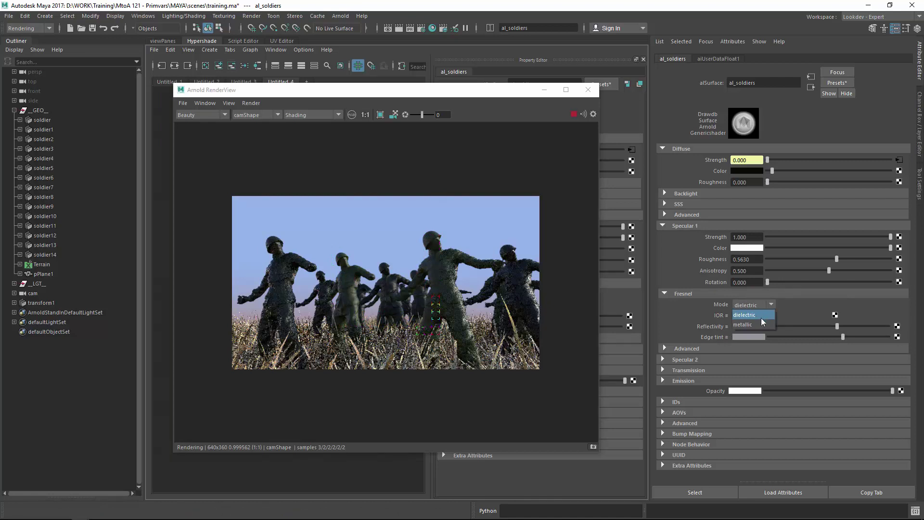
click(753, 322)
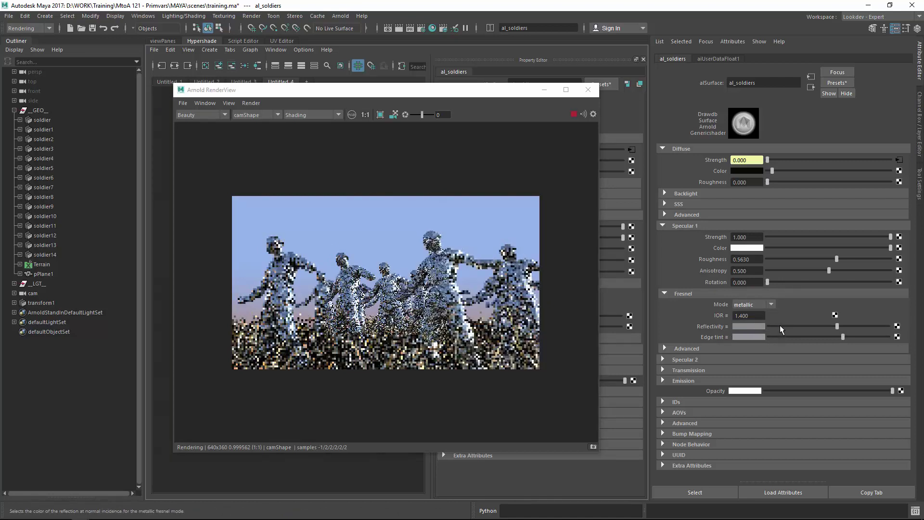
drag(780, 326, 768, 326)
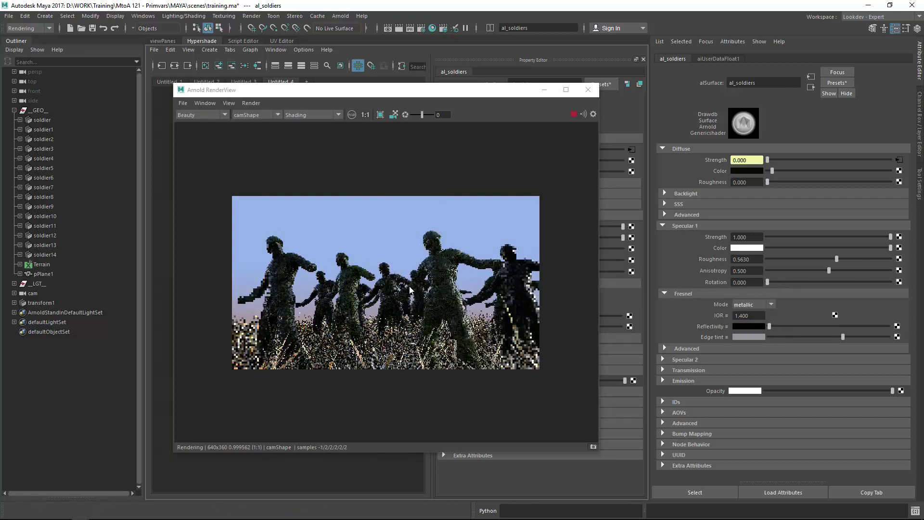
Look over the Fresnel mode options and the IOR material presets of al_soldiers
click(755, 304)
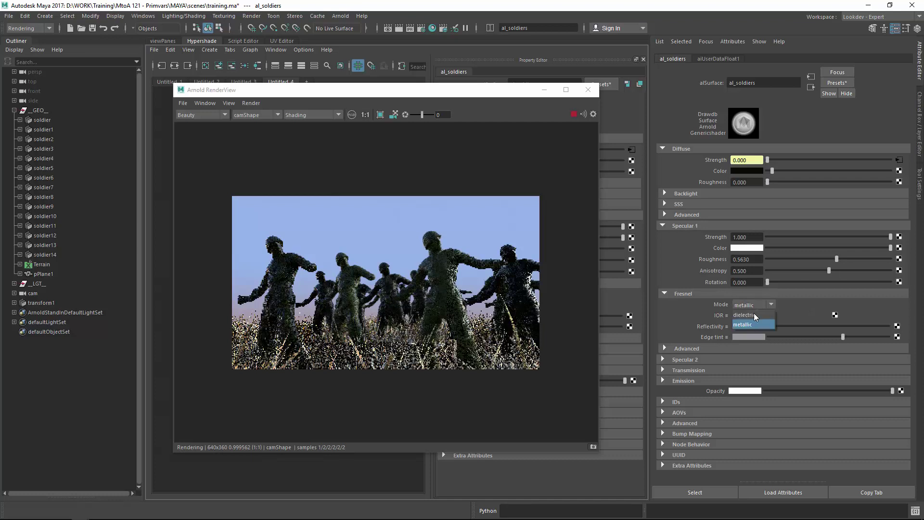
click(702, 315)
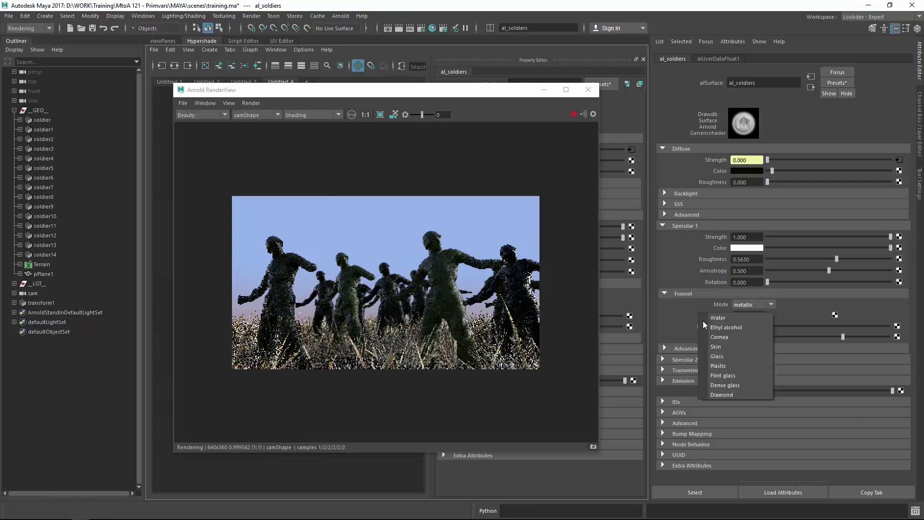
click(674, 330)
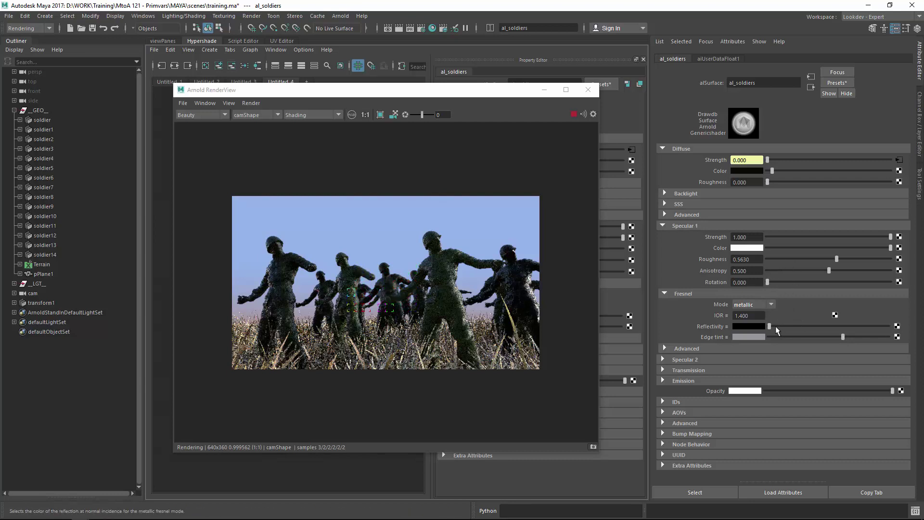
Try a mid-grey Reflectivity and the Copper and Gold presets on al_soldiers in the render, then return the color to black
drag(775, 326, 850, 326)
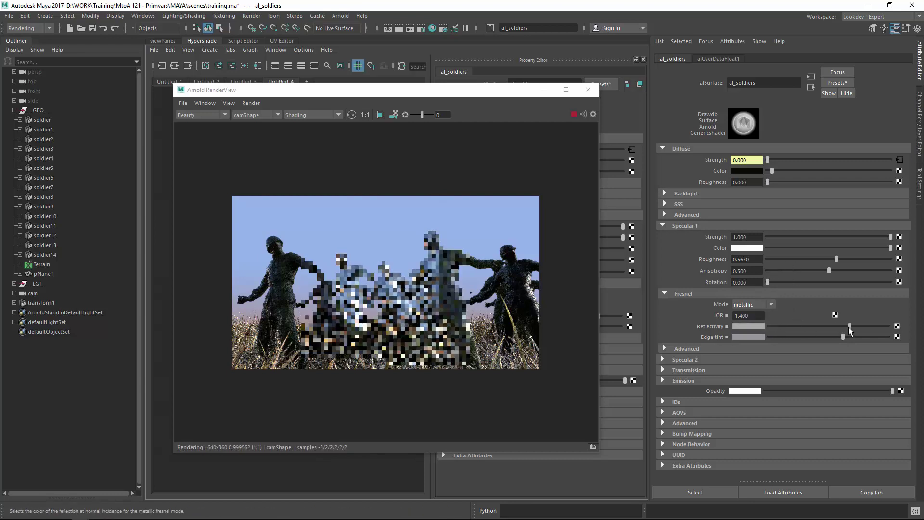
click(746, 326)
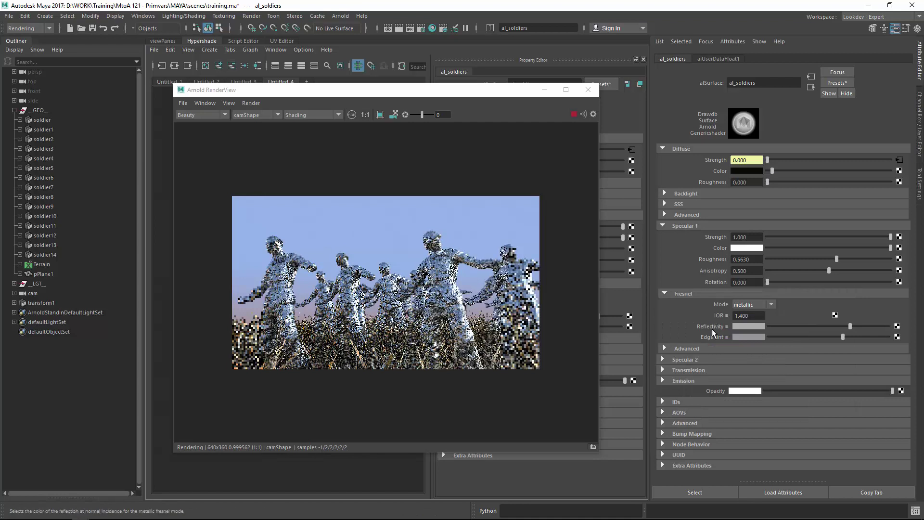
click(719, 326)
click(753, 344)
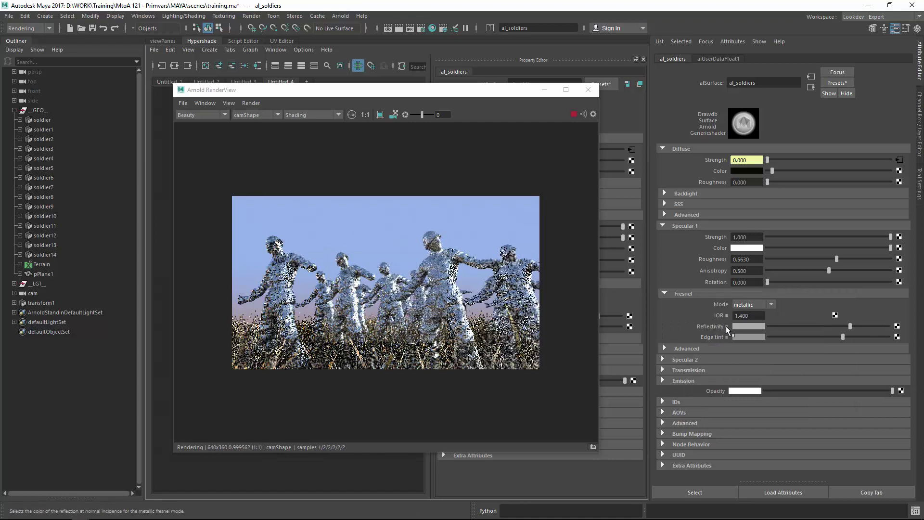
click(726, 326)
click(727, 326)
click(723, 327)
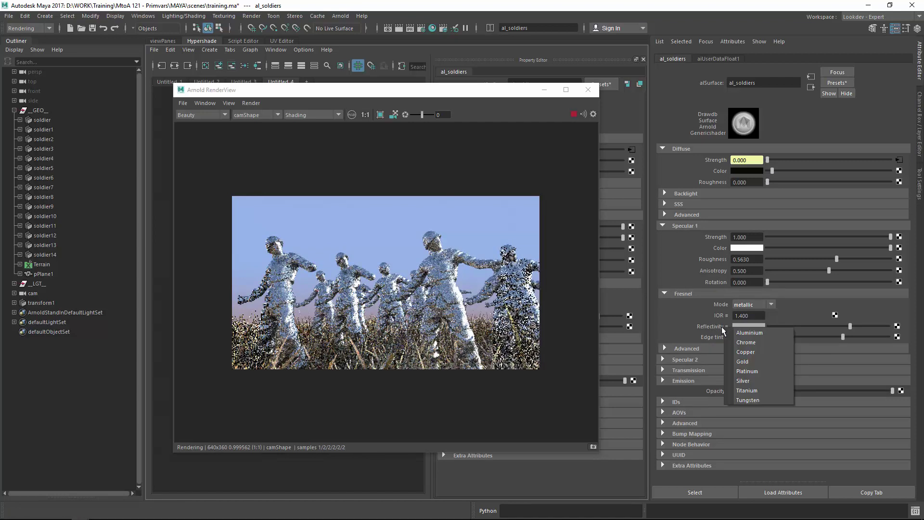
click(746, 352)
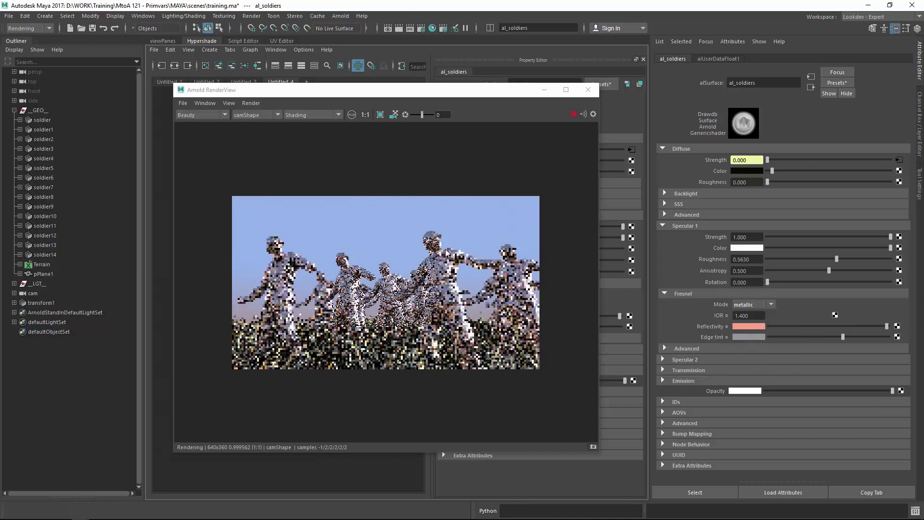
click(719, 328)
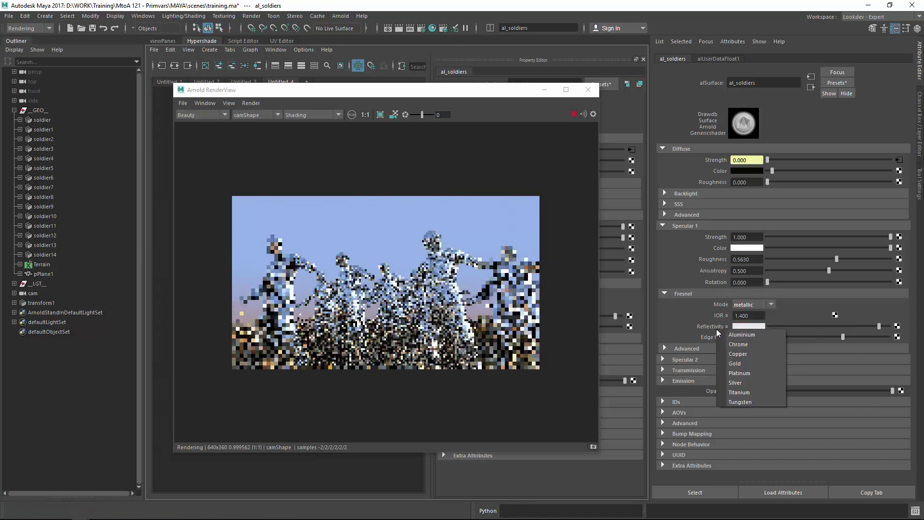
click(745, 364)
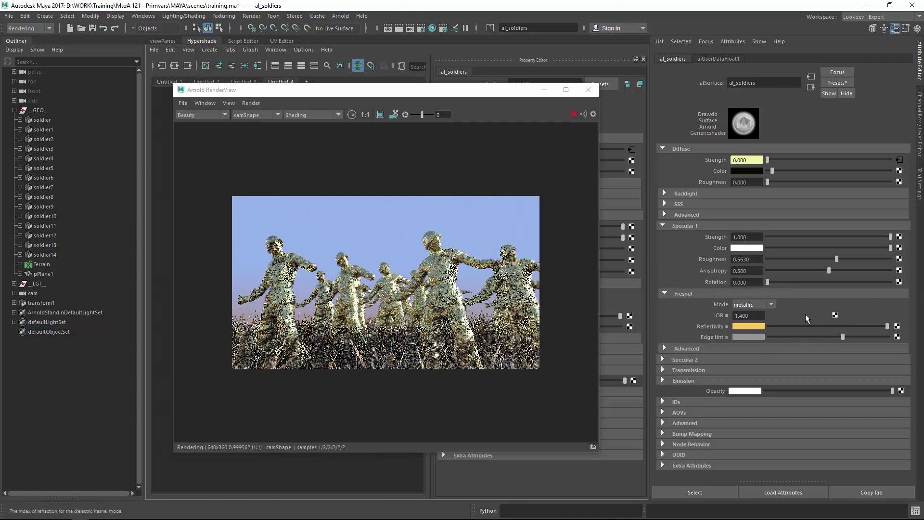
click(768, 326)
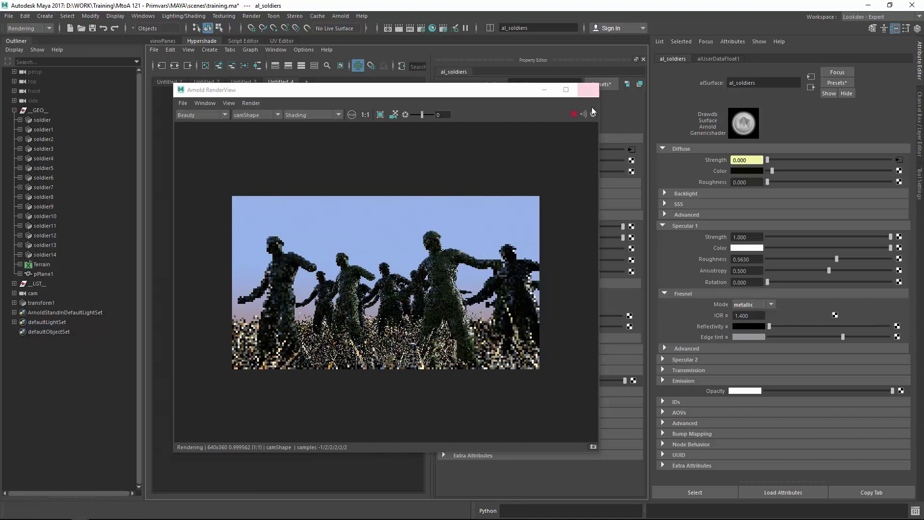
Close the render window and examine the float3 mtoa_constant_reflectivity attribute line in the Python script
click(588, 90)
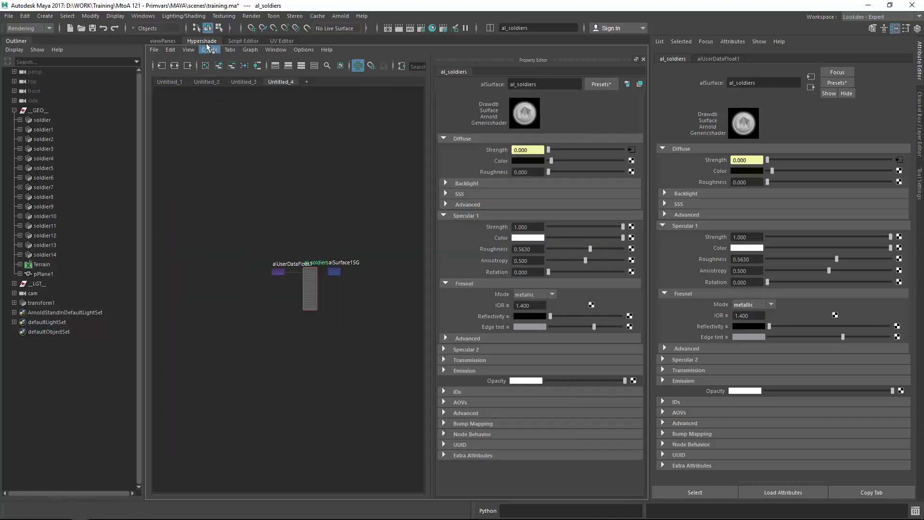
click(243, 41)
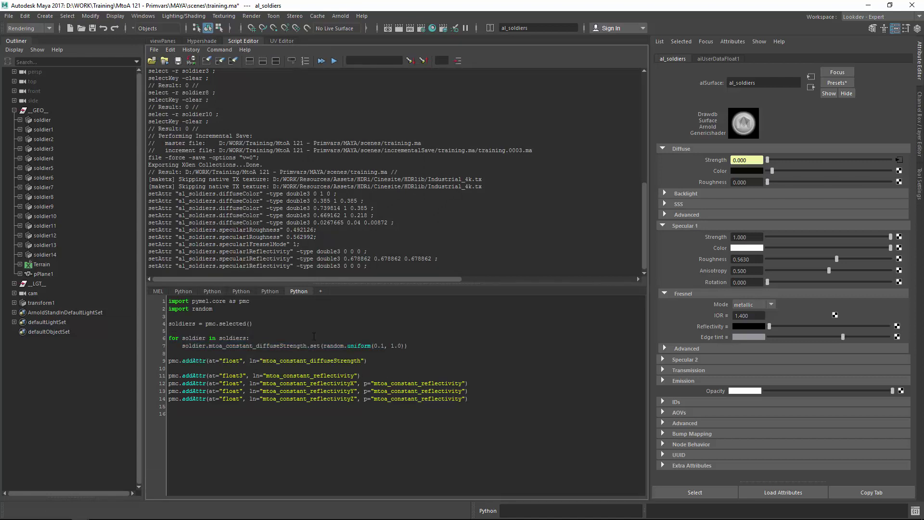
double_click(309, 376)
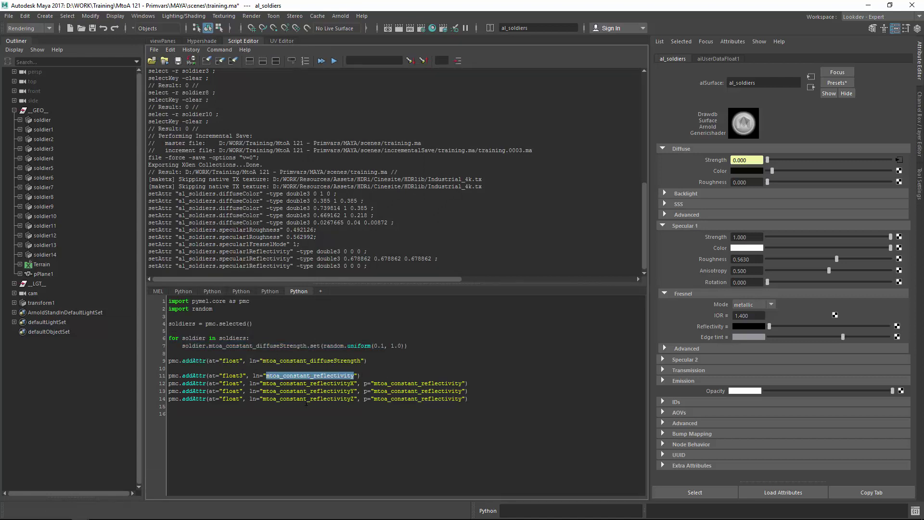
double_click(230, 375)
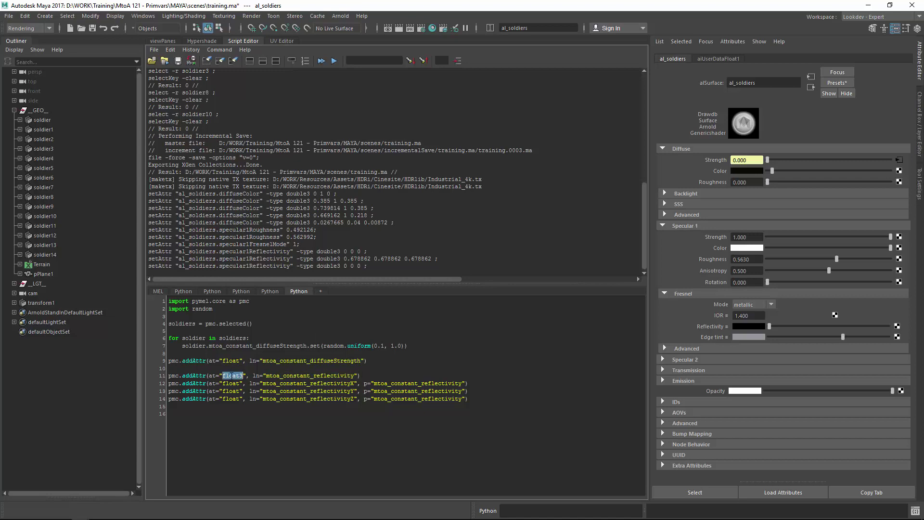
click(250, 421)
click(19, 120)
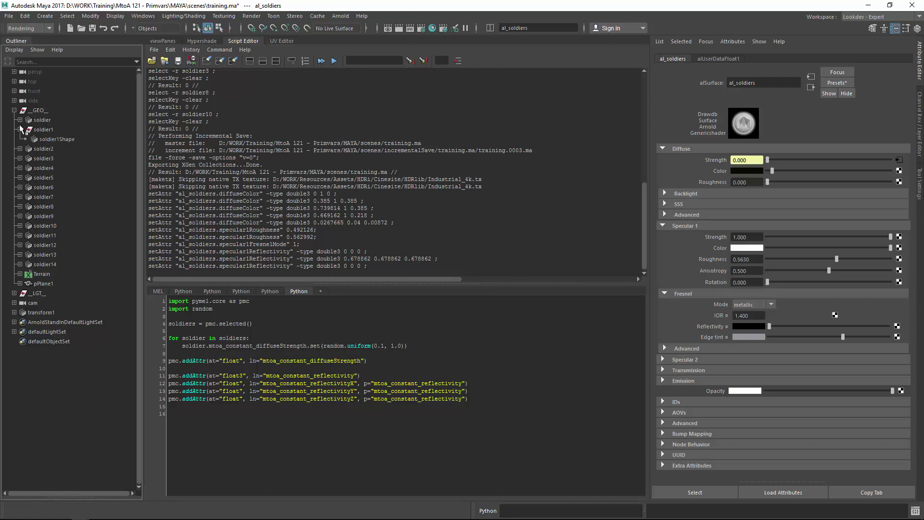
click(91, 130)
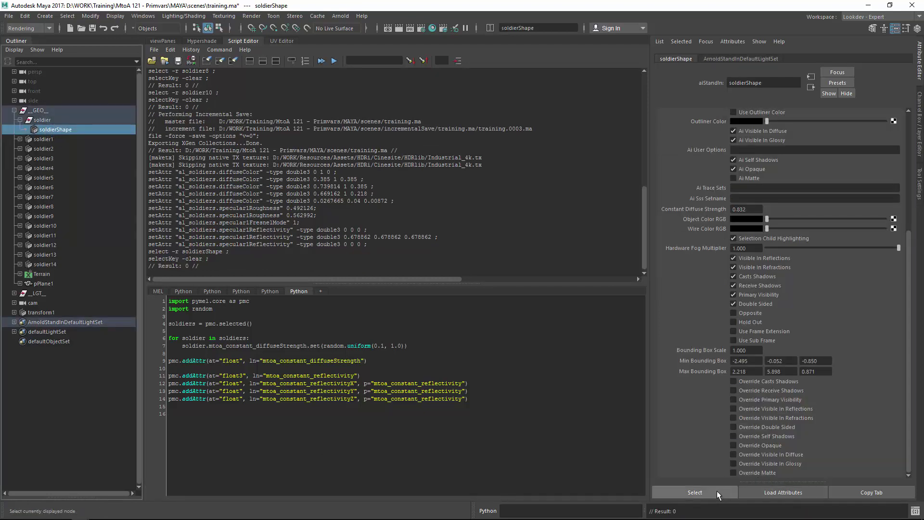
click(736, 41)
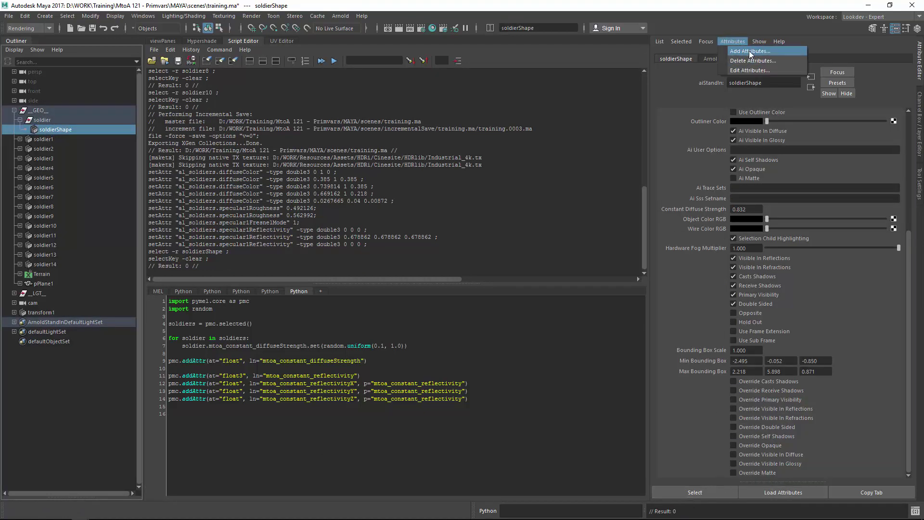
click(749, 51)
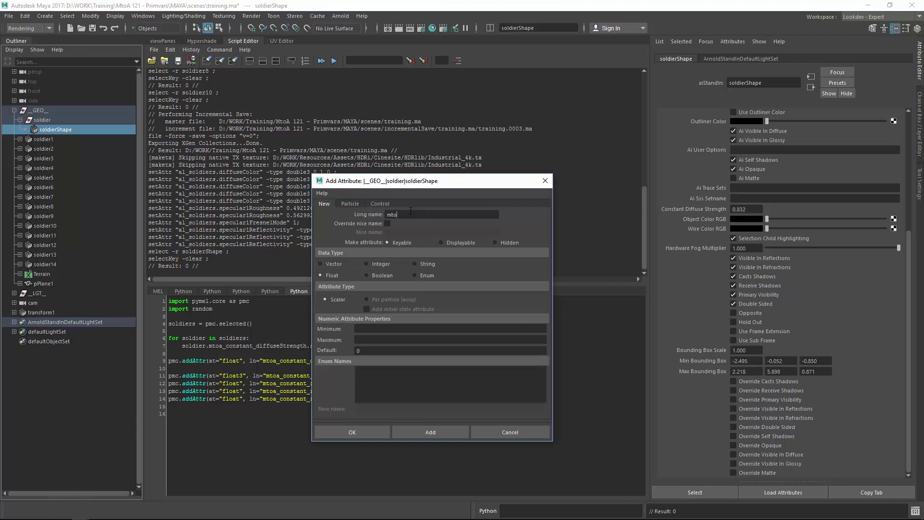
text(mtoa_cons)
text(ta)
click(345, 264)
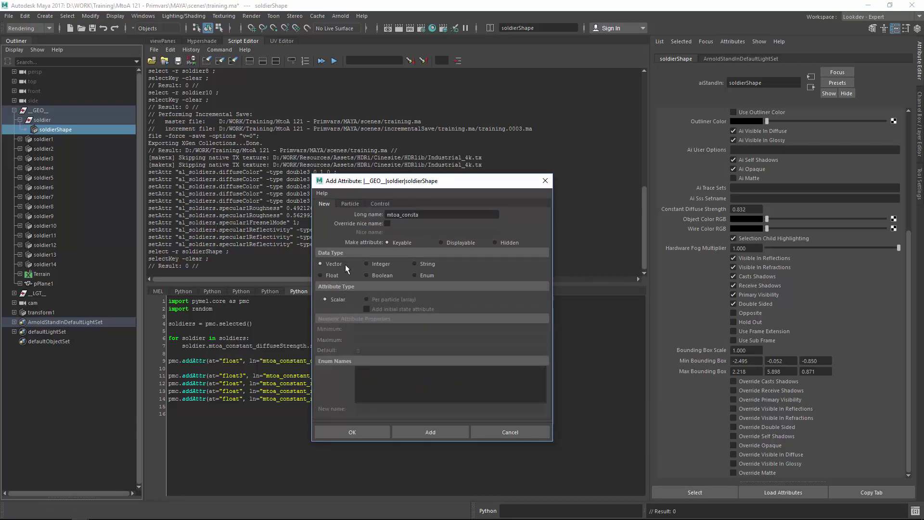
click(509, 431)
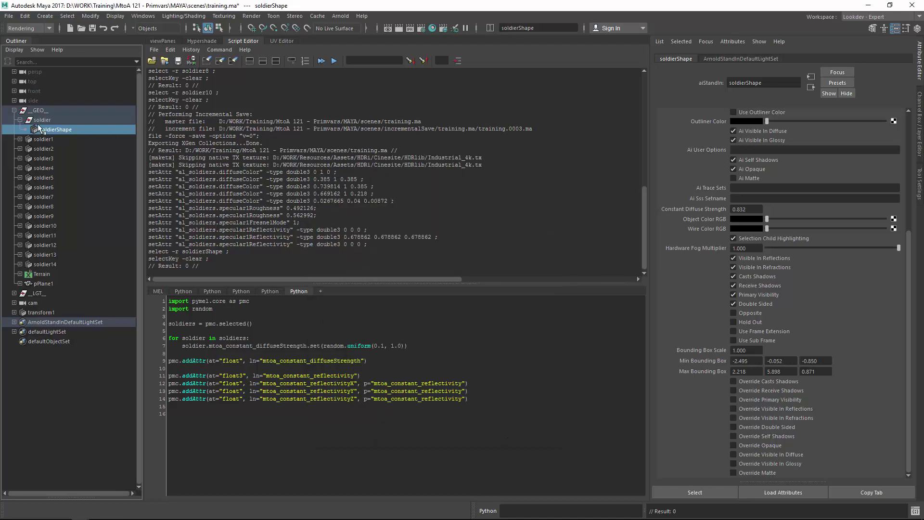
click(20, 119)
Evaluate the soldiers variable in the Python script to check which stand-in shapes it holds
double_click(176, 323)
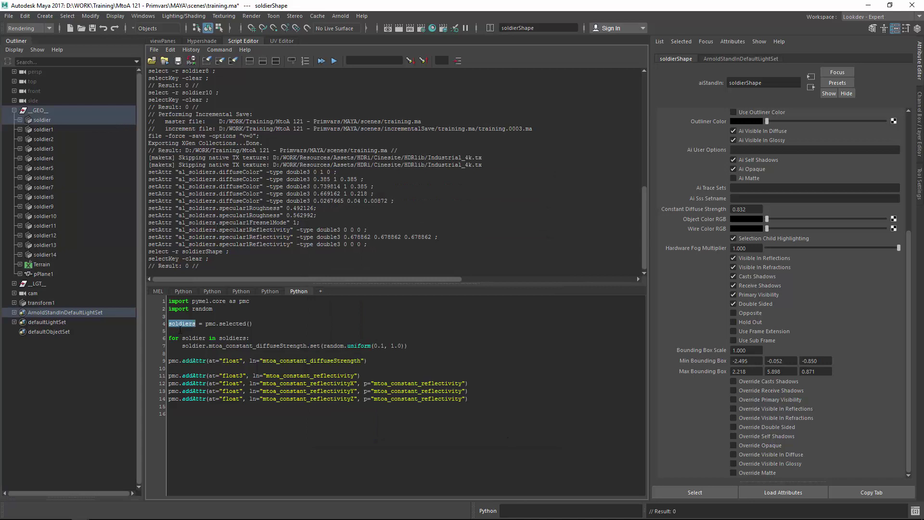
key(ctrl+Return)
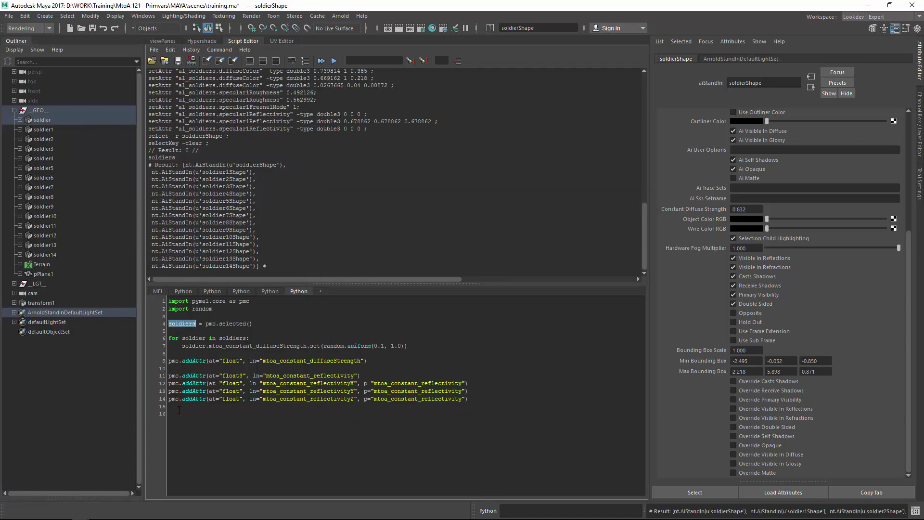
drag(178, 408, 168, 388)
Copy the "for soldier in soldiers:" line and insert it above the float3 mtoa_constant_reflectivity line
drag(249, 337, 162, 339)
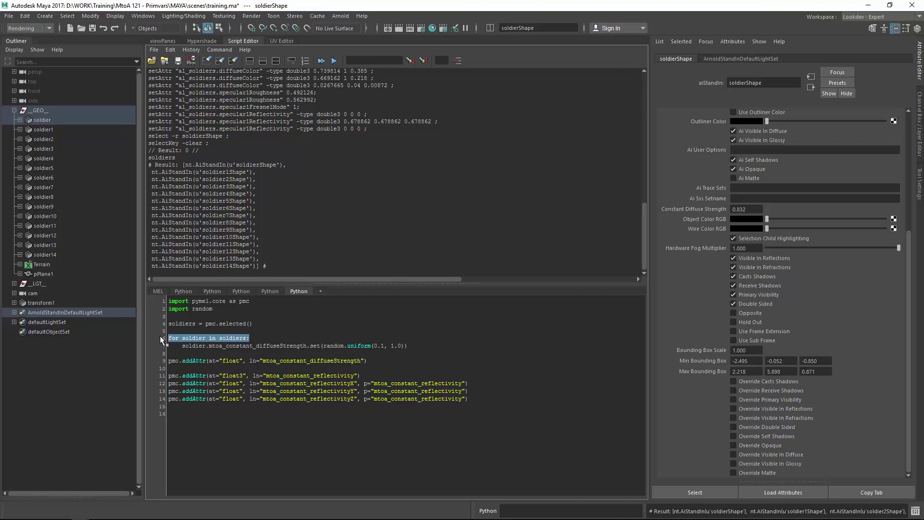
key(ctrl+c)
click(191, 368)
key(Return)
key(Return)
key(ctrl+v)
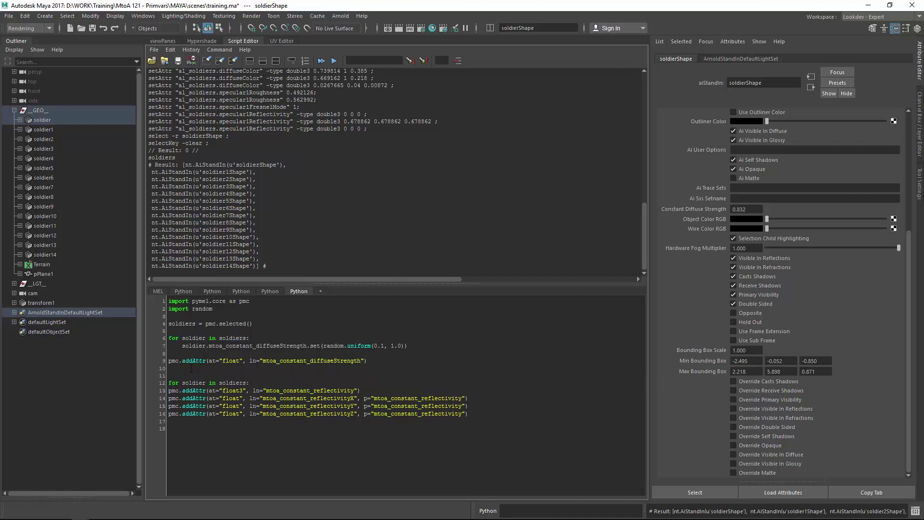
Add soldier.select() as the loop's first statement and indent the four reflectivity addAttr lines beneath it
key(Return)
text(soldier)
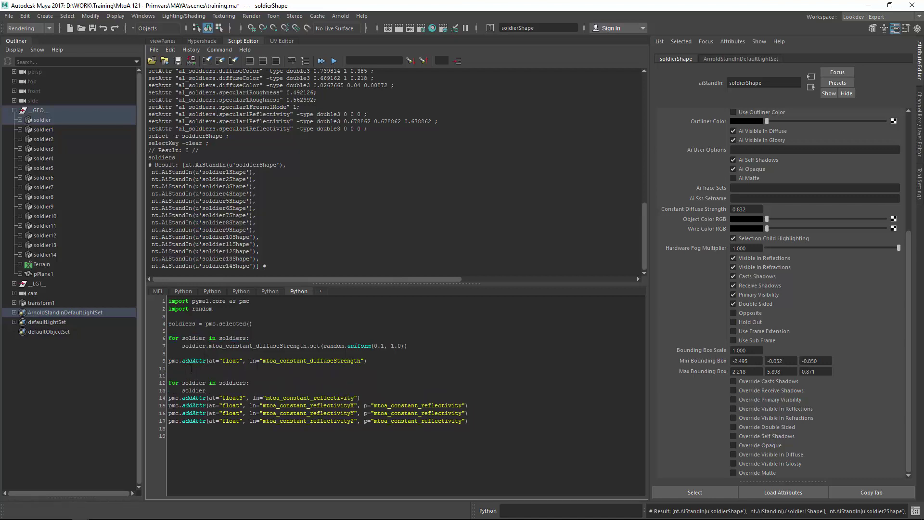
text(.select())
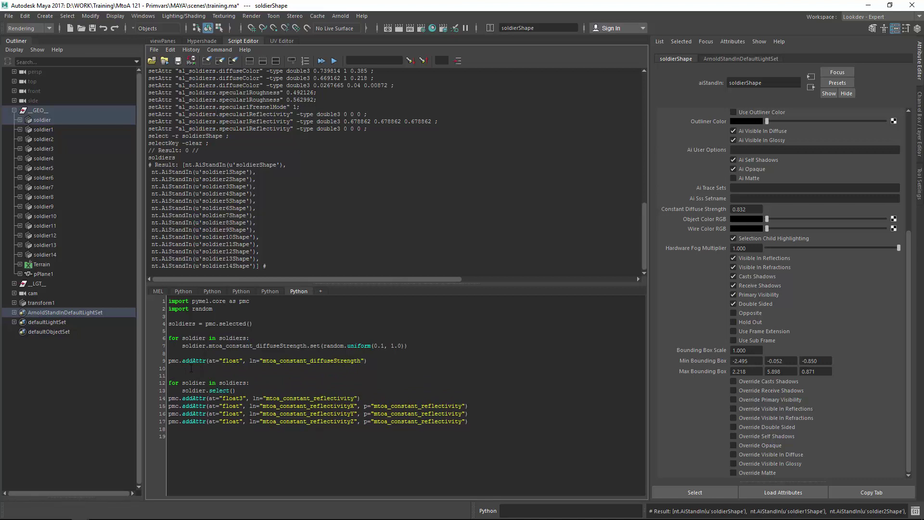
drag(168, 395, 469, 426)
key(Tab)
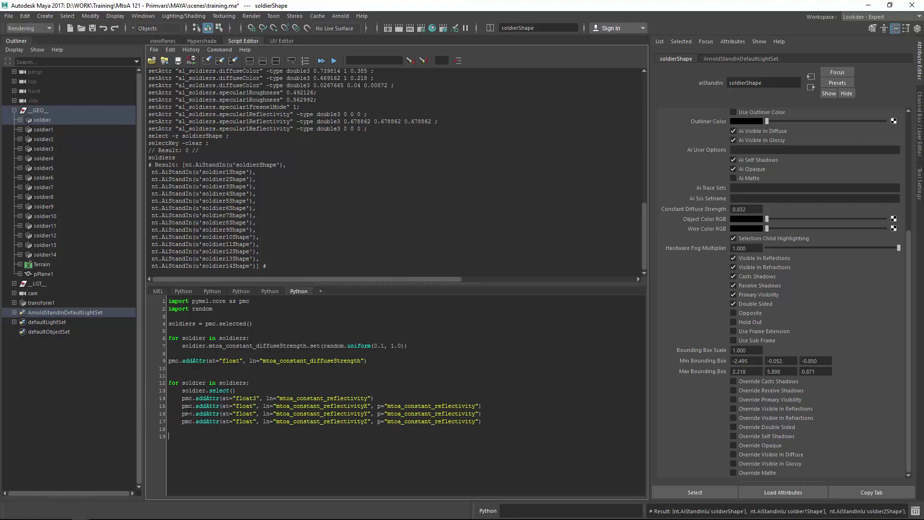
Run only the new reflectivity loop and check soldier10Shape's attributes for Mtoa Constant Reflectivity
drag(482, 421, 168, 382)
key(ctrl+Return)
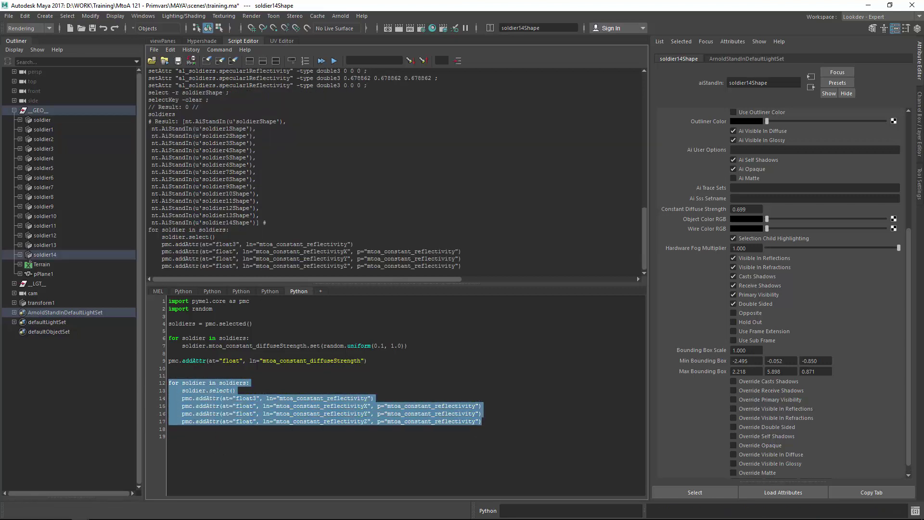
drag(908, 421, 905, 430)
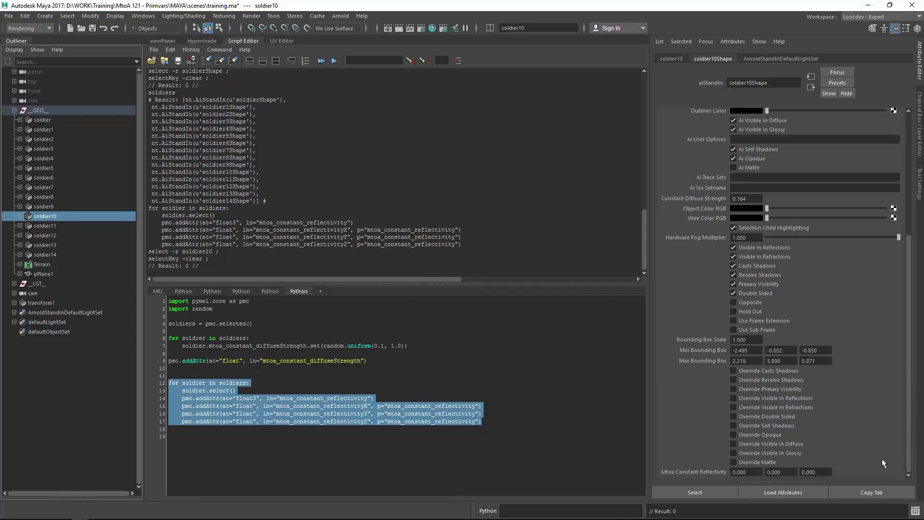
click(385, 452)
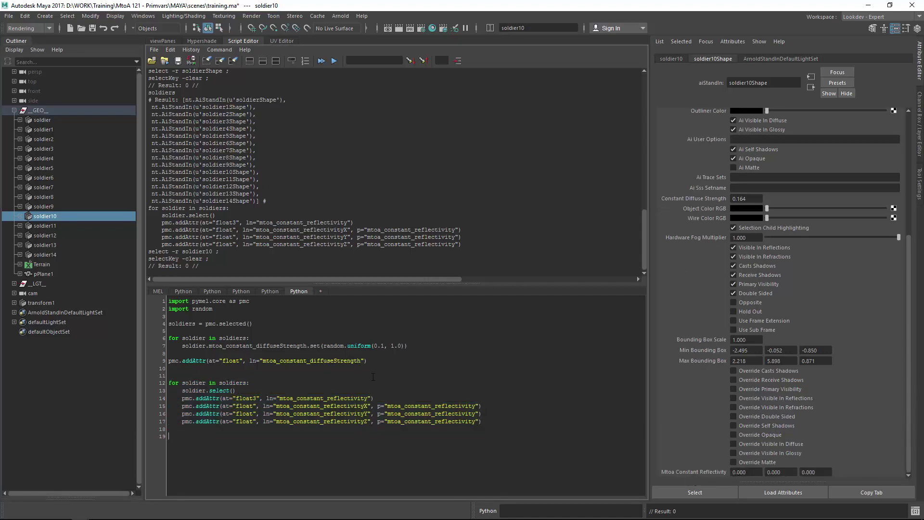
Create an aiUserDataColor node in the Hypershade graph and place it below aiUserDataFloat1, beside al_soldiers
click(201, 40)
scroll(288, 250, up, 6)
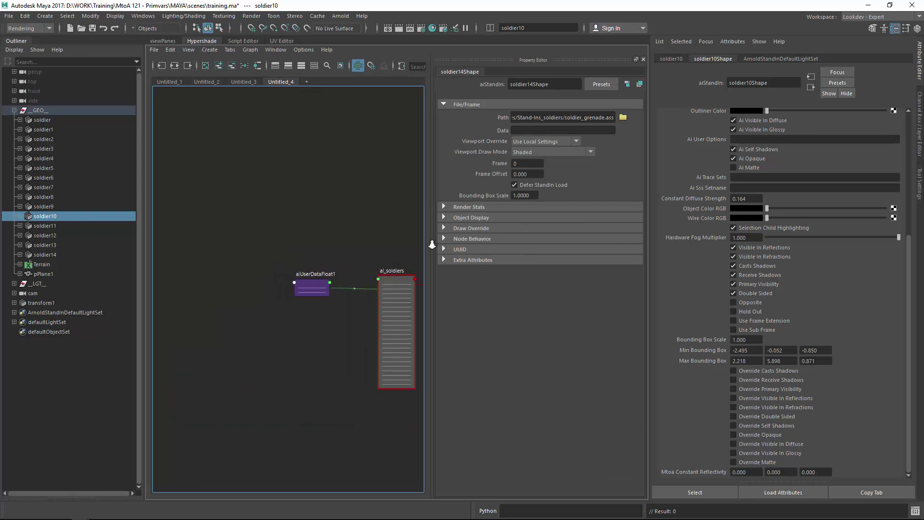
key(Tab)
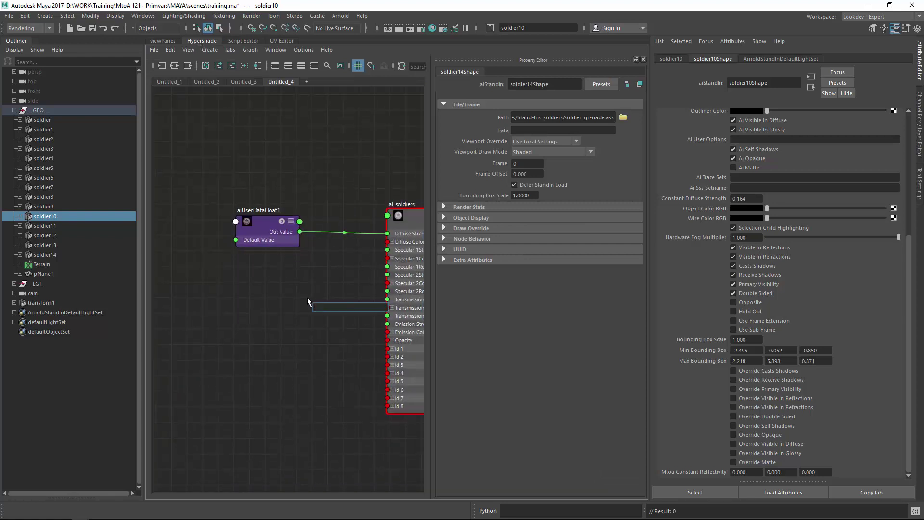
text(aiuse)
key(Down)
key(Down)
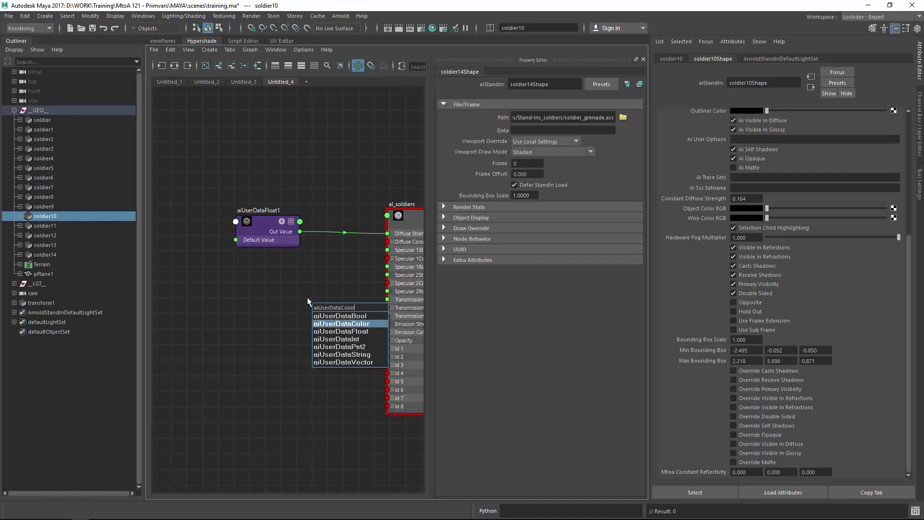
key(Return)
drag(340, 325, 272, 312)
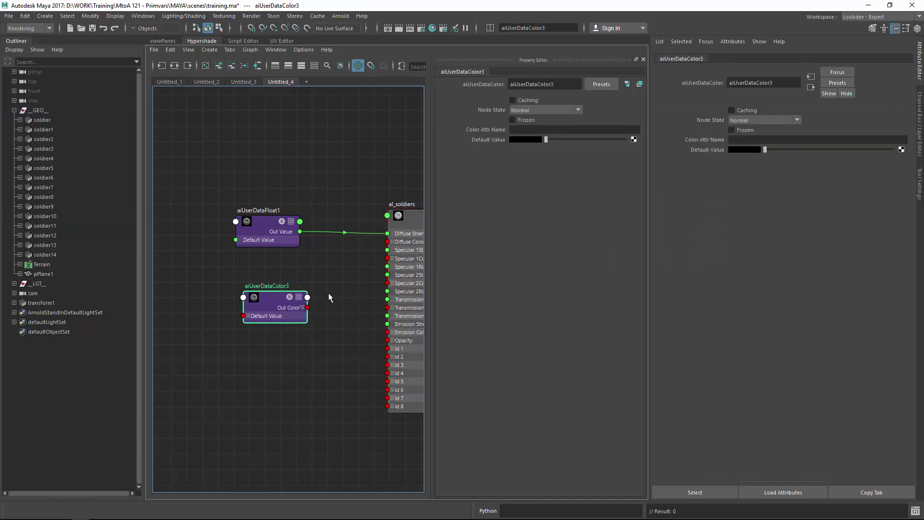
Connect aiUserDataColor3's Out Color to the Specular 1 Fresnel Reflectivity of al_soldiers and show only the shader's connected attributes
alt+middle_drag(359, 298, 315, 297)
click(369, 295)
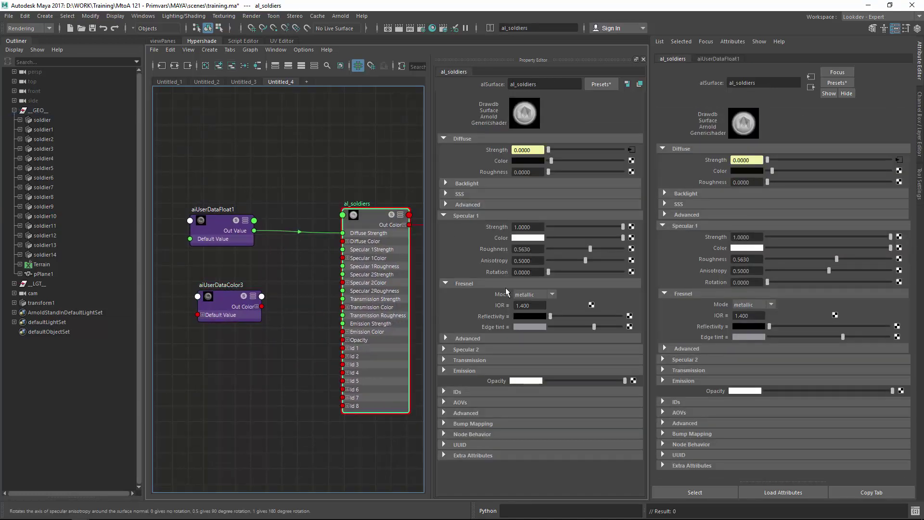
middle_drag(210, 315, 490, 316)
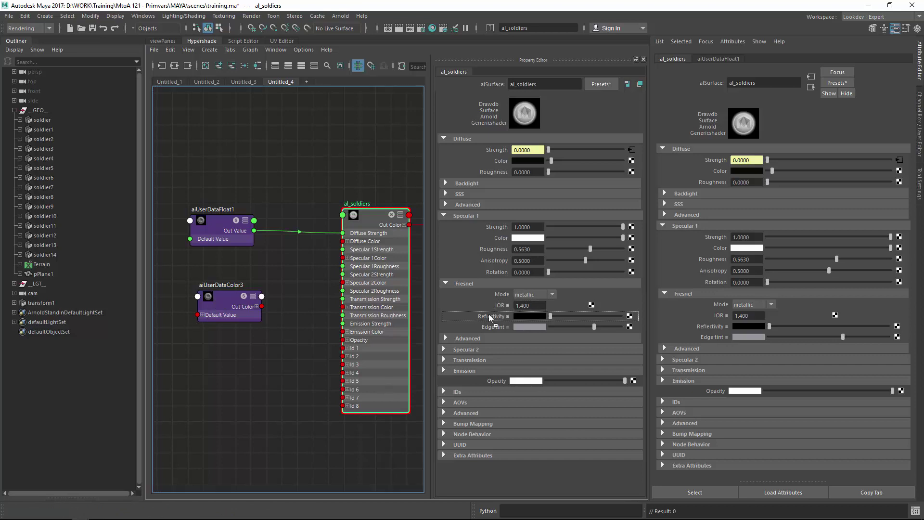
drag(234, 305, 223, 289)
click(370, 226)
key(2)
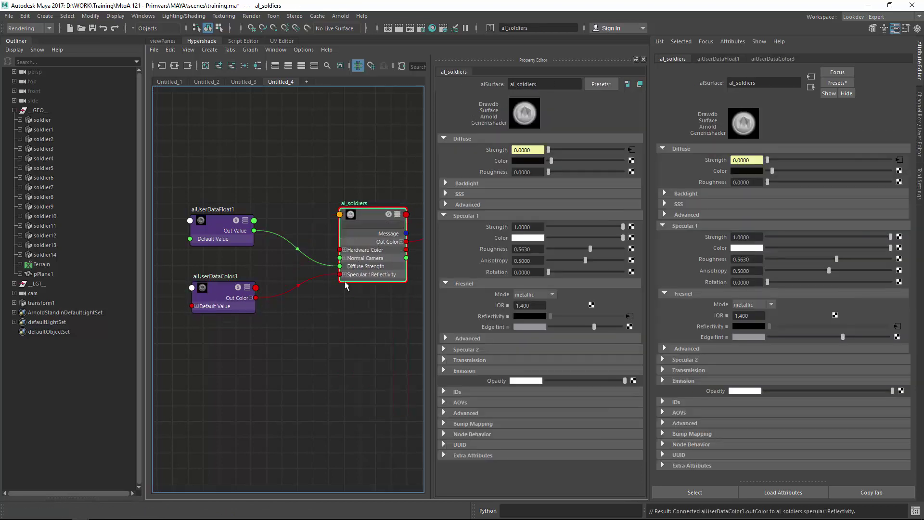
Set aiUserDataColor3's Color Attr Name to reflectivity and check it against the attribute name in the addAttr script
click(225, 284)
click(533, 129)
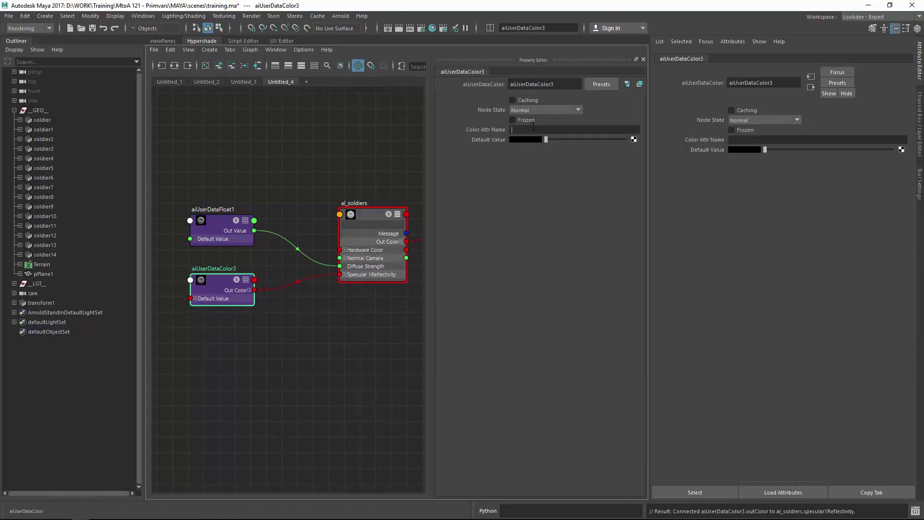
text(reflectivity)
key(Return)
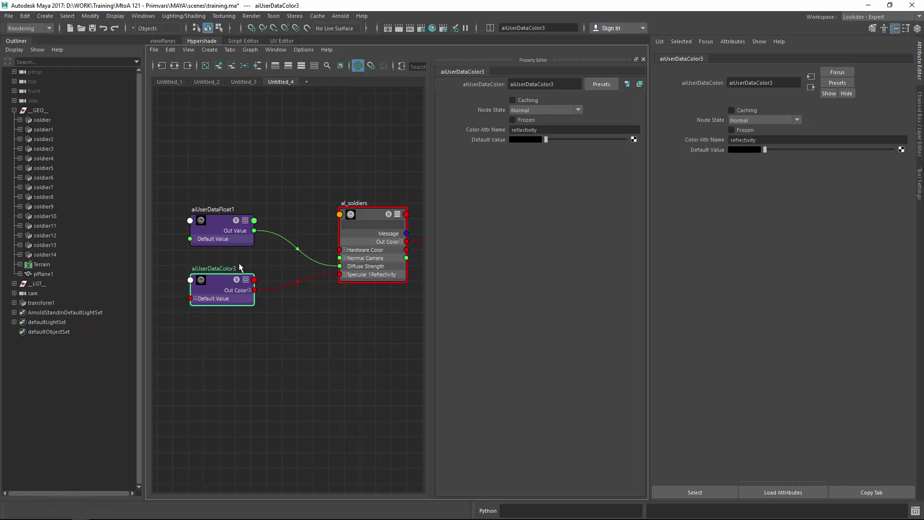
click(242, 41)
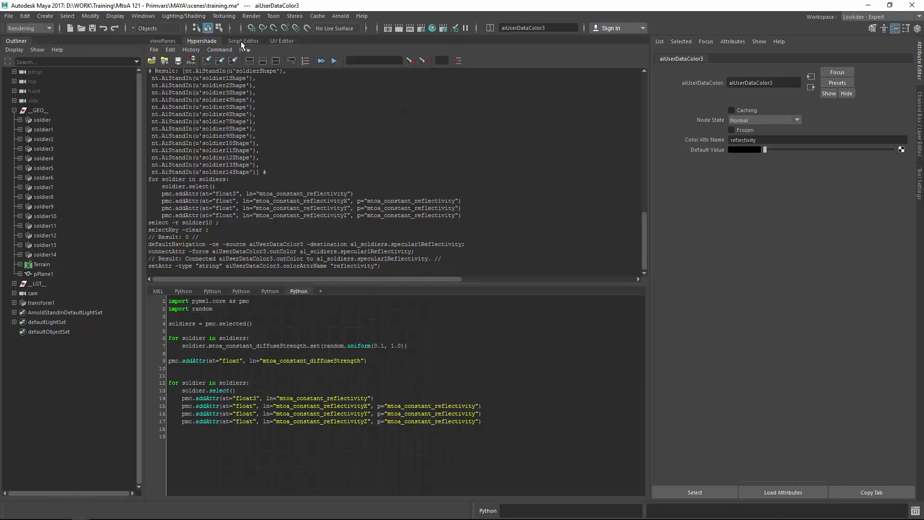
drag(434, 405, 475, 406)
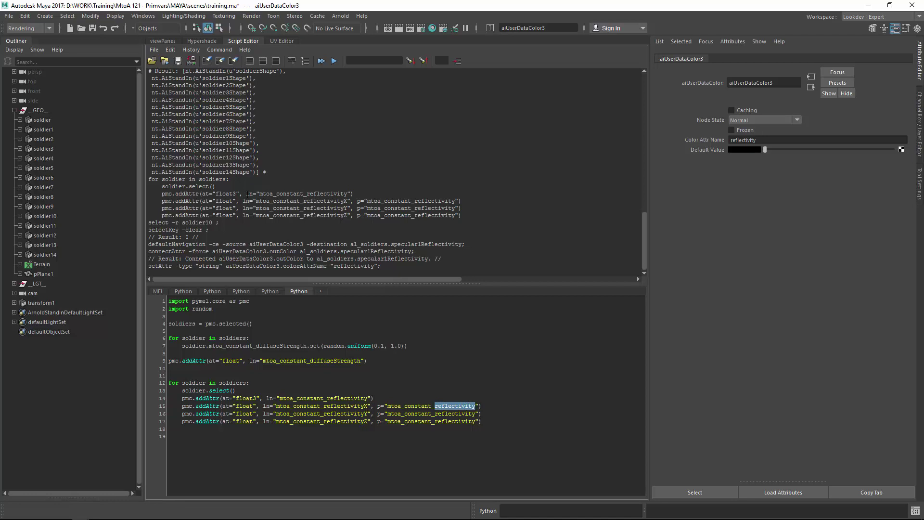
click(163, 41)
click(201, 41)
double_click(538, 130)
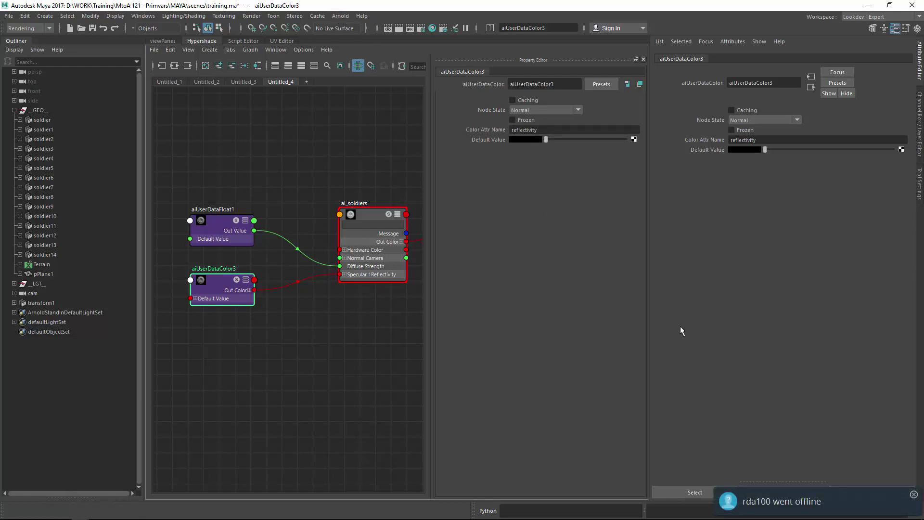
Render the scene in Arnold RenderView, save the scene while it renders, and close the render window
click(343, 15)
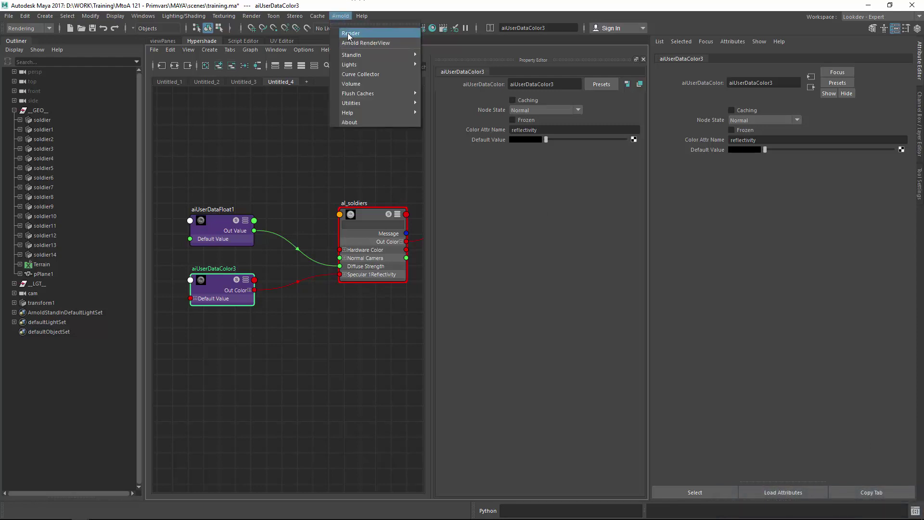
click(352, 34)
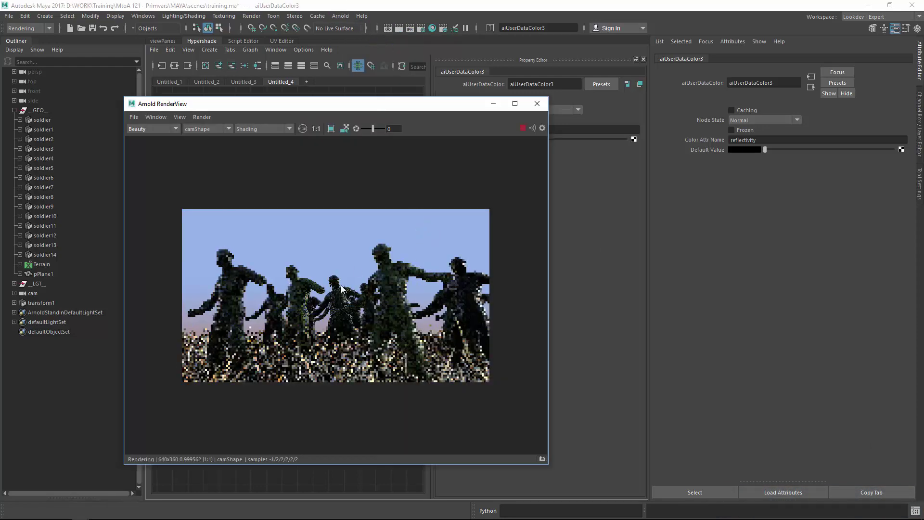
drag(434, 104, 552, 102)
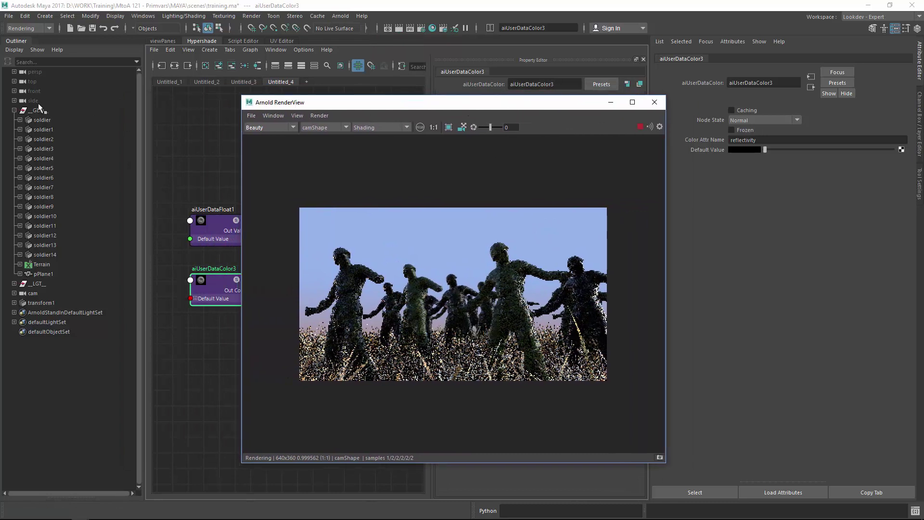
click(92, 28)
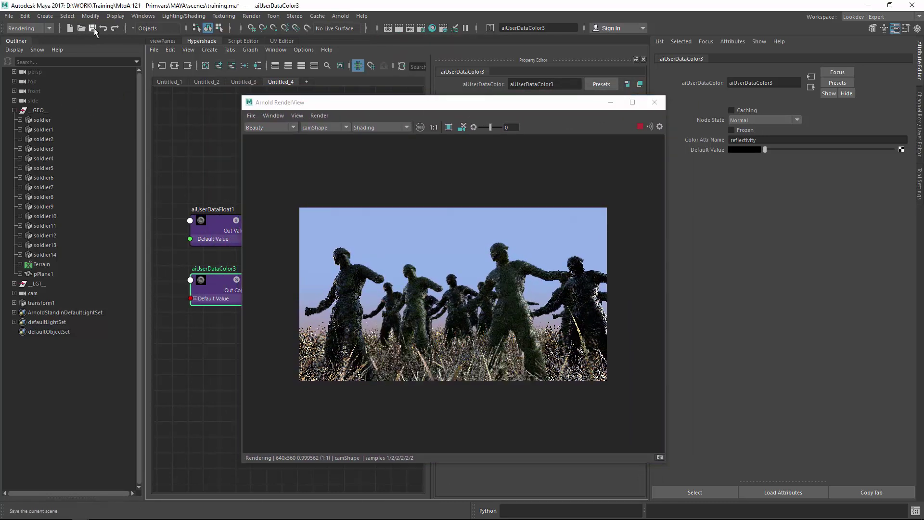
click(654, 102)
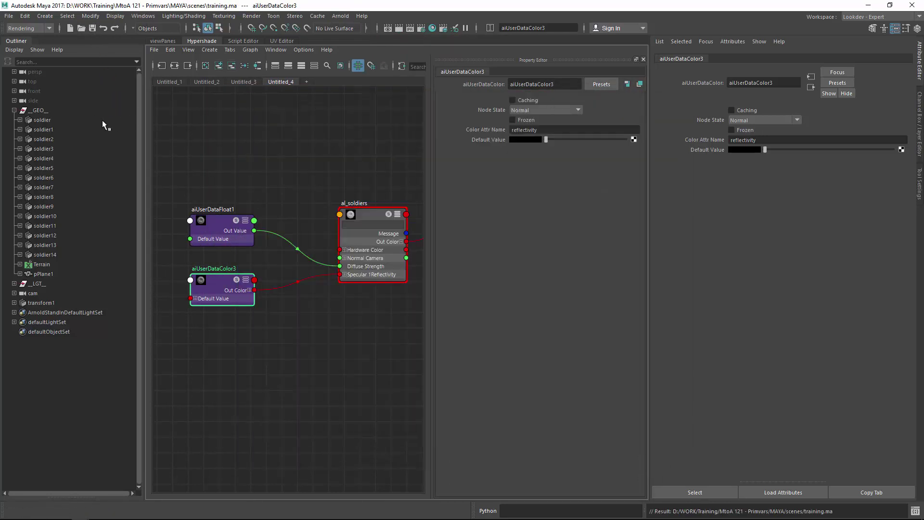
Set the Mtoa Constant Reflectivity of the first soldier stand-in, soldierShape, to 0.6, 0.1, 0.2
click(67, 120)
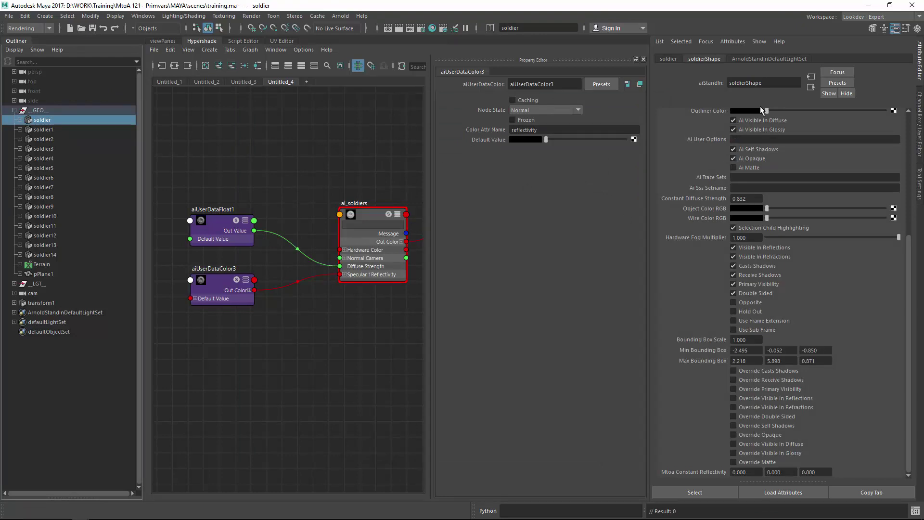
drag(914, 253, 914, 212)
scroll(907, 339, down, 3)
key(Tab)
text(0.1)
key(Tab)
text(0.4)
key(Tab)
text(0.6)
key(Return)
Render the scene again in Arnold RenderView and limit rendering to a region around the large foreground soldier
click(340, 16)
click(351, 29)
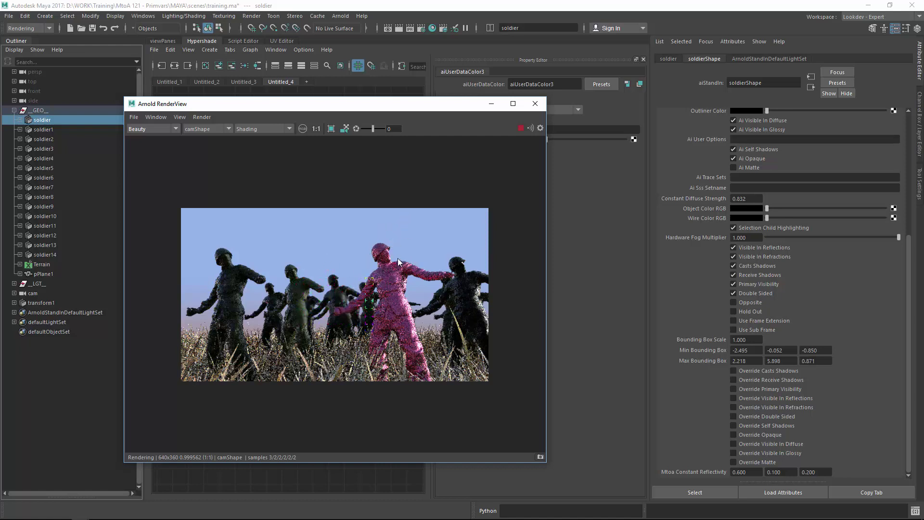
drag(329, 230, 434, 324)
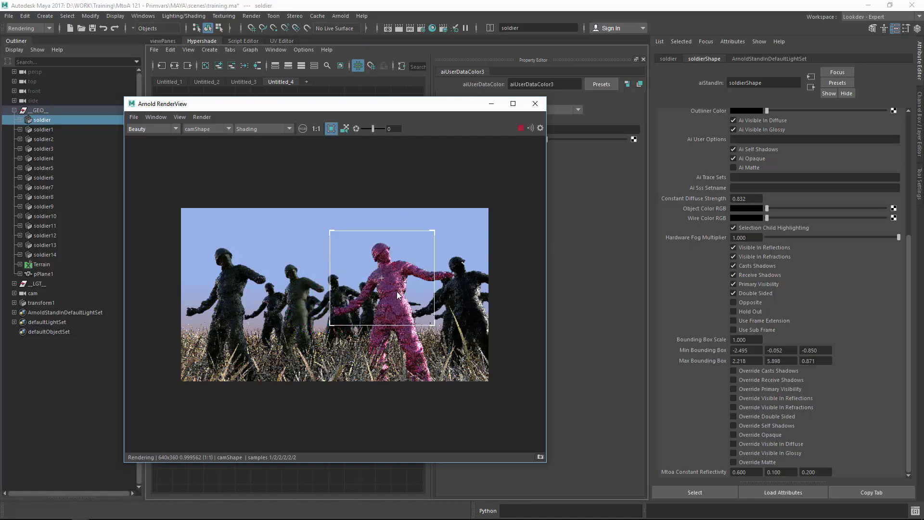
Redraw the render region over the smaller background soldiers and extend it step by step to cover nearly the whole image
drag(258, 249, 326, 316)
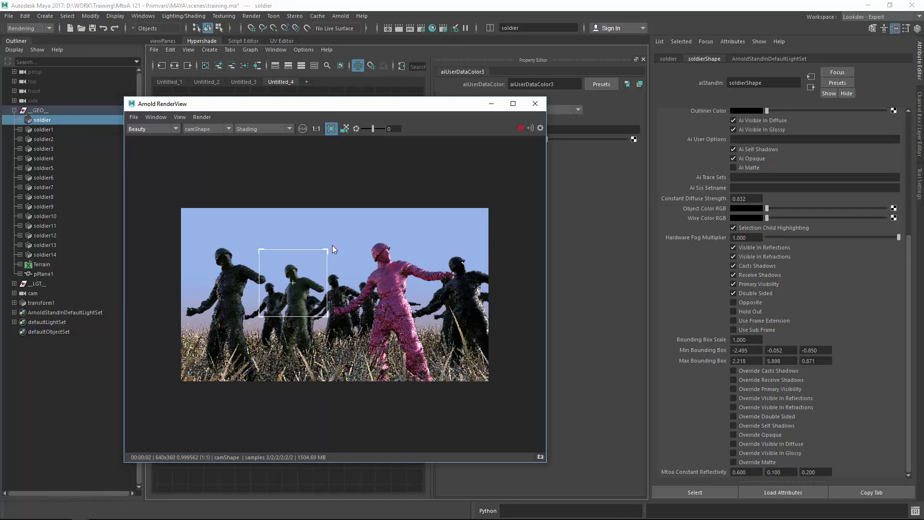
drag(293, 284, 273, 281)
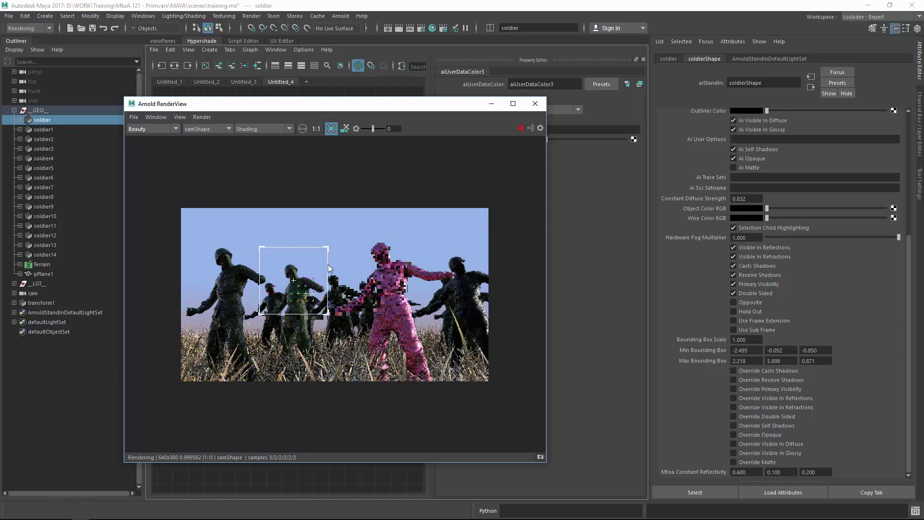
drag(260, 314, 191, 312)
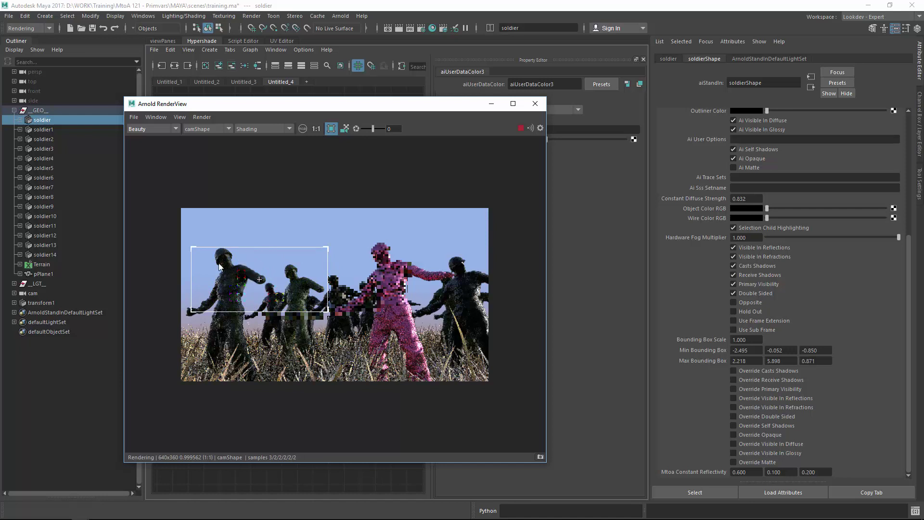
drag(329, 311, 422, 315)
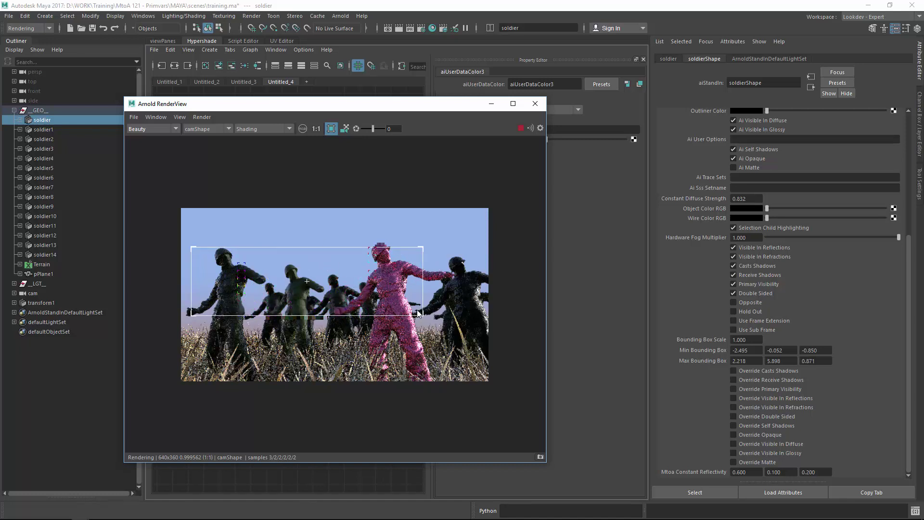
drag(417, 313, 491, 369)
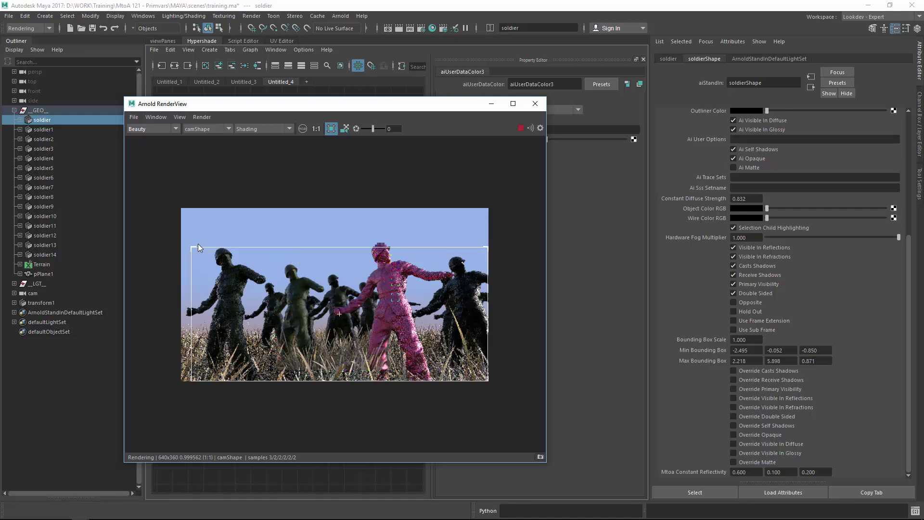
drag(190, 248, 184, 209)
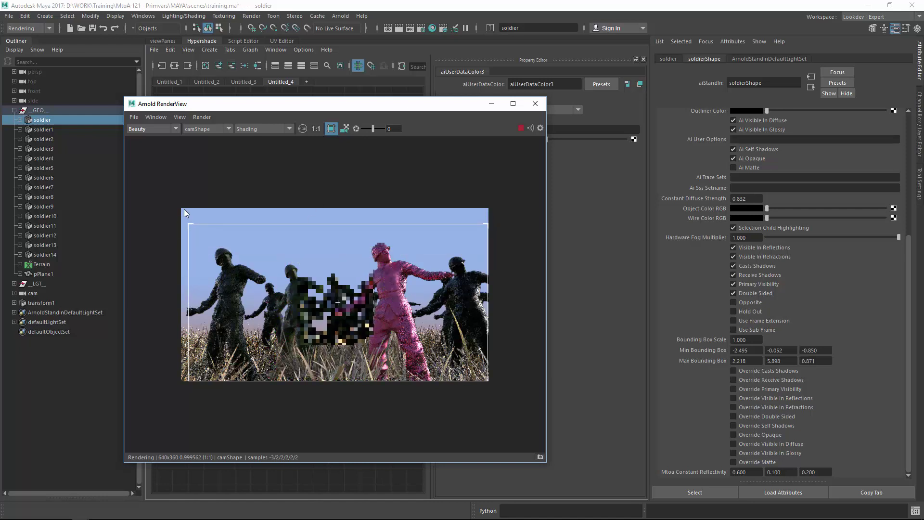